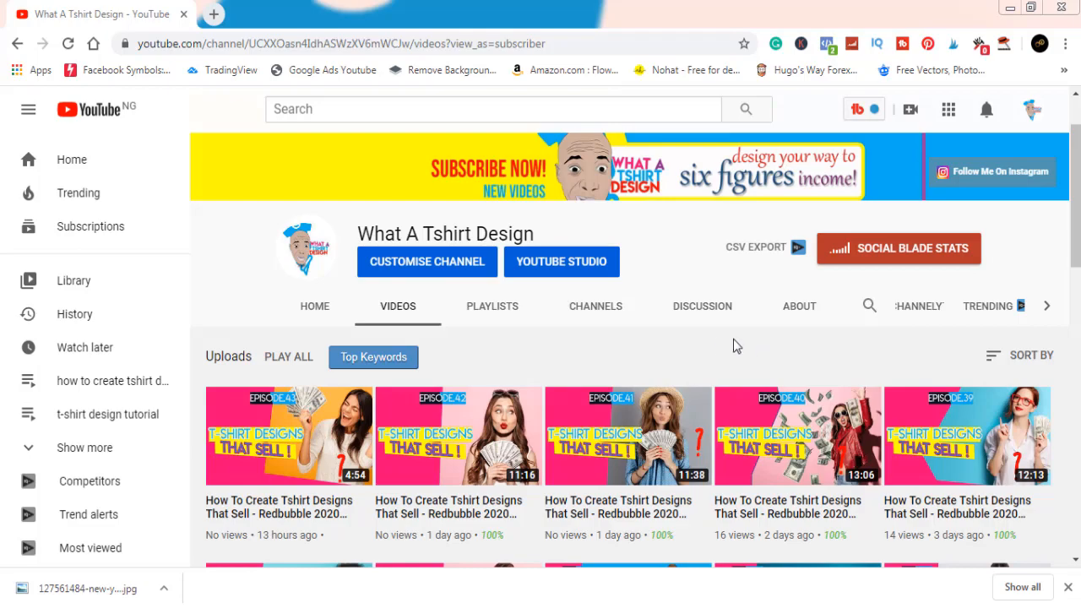
scroll(720, 346, down, 6)
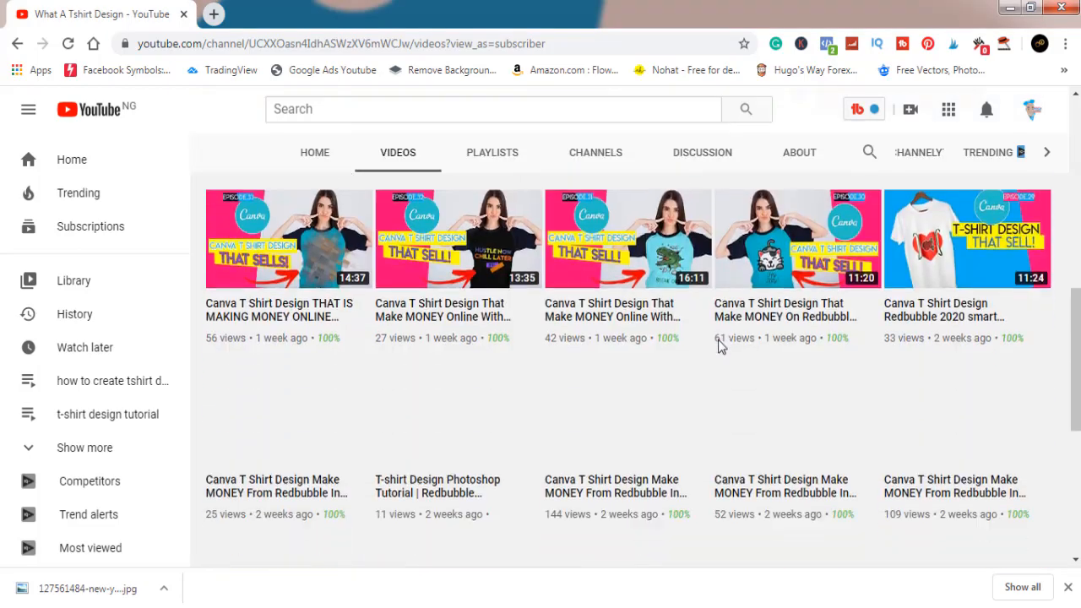
scroll(721, 346, up, 8)
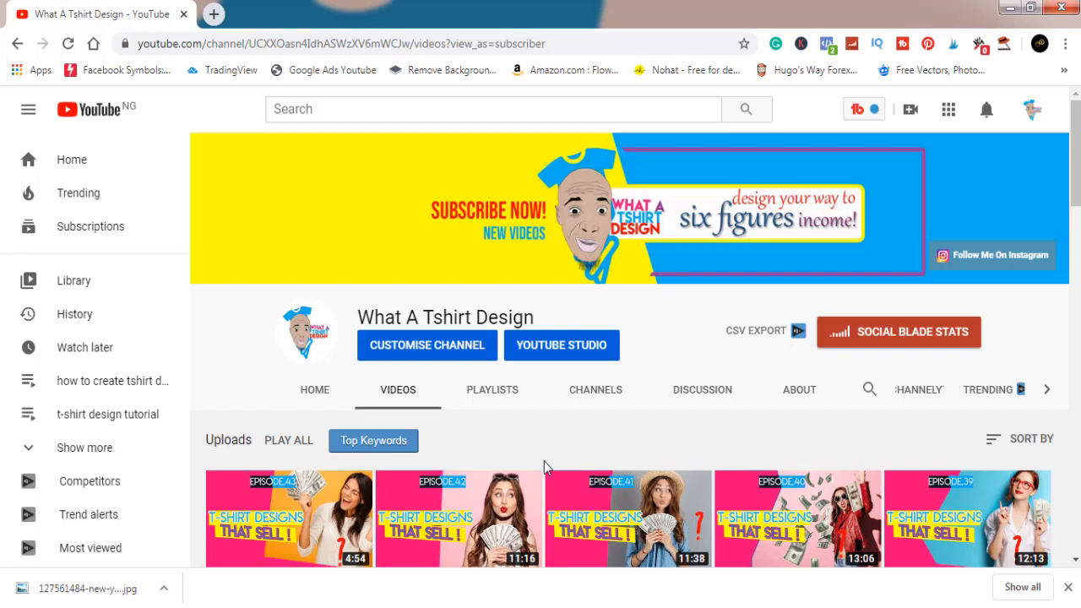
- Open the Canva website, canva.com, in a new browser tab
click(216, 15)
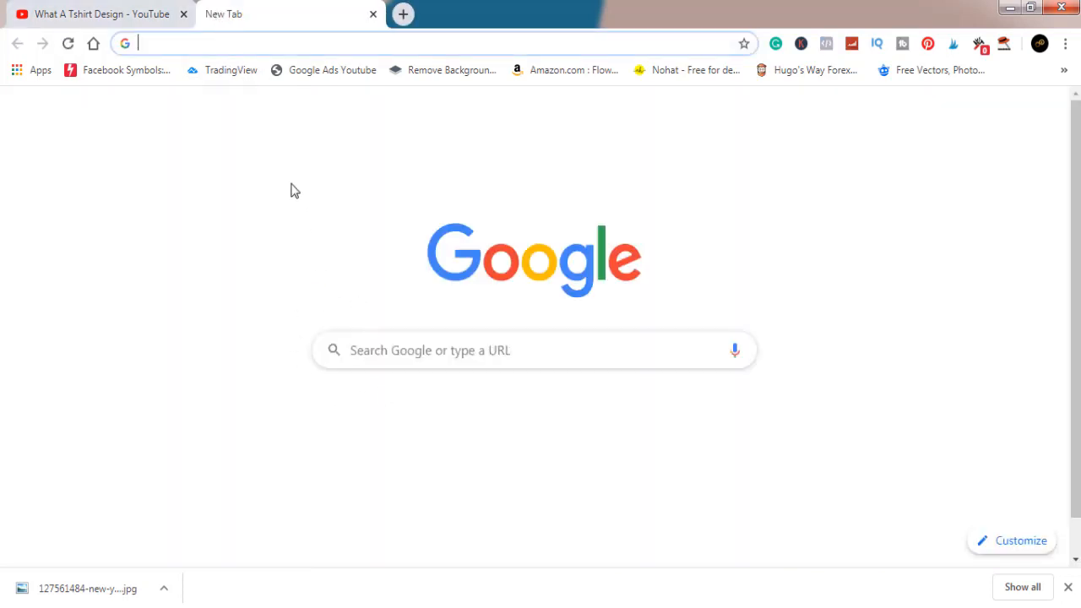
text(c)
key(Return)
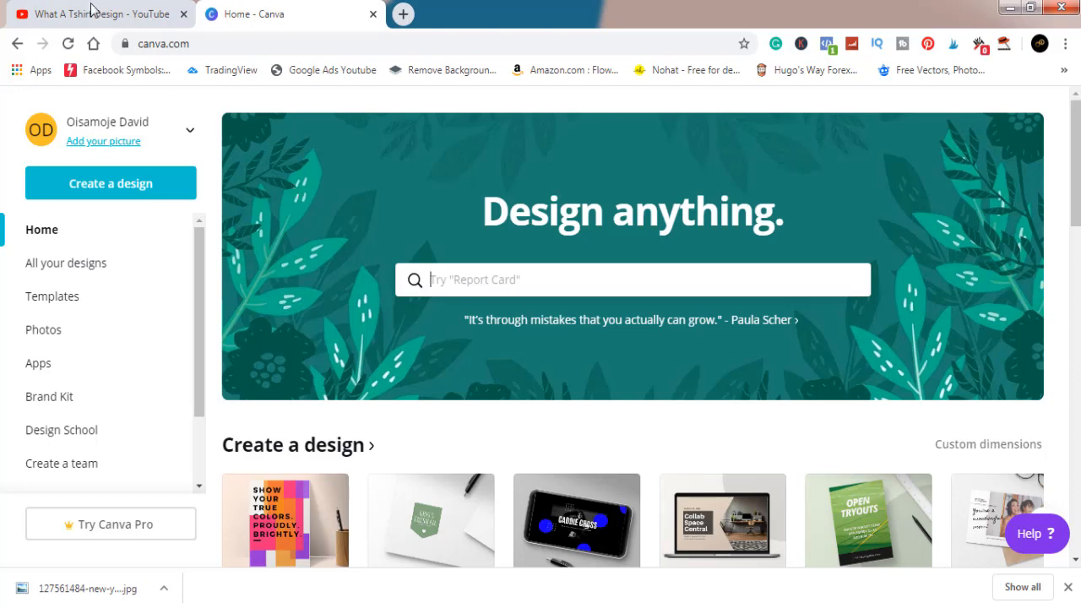
- Create a new design with custom dimensions of 4500 × 5400 px
click(127, 186)
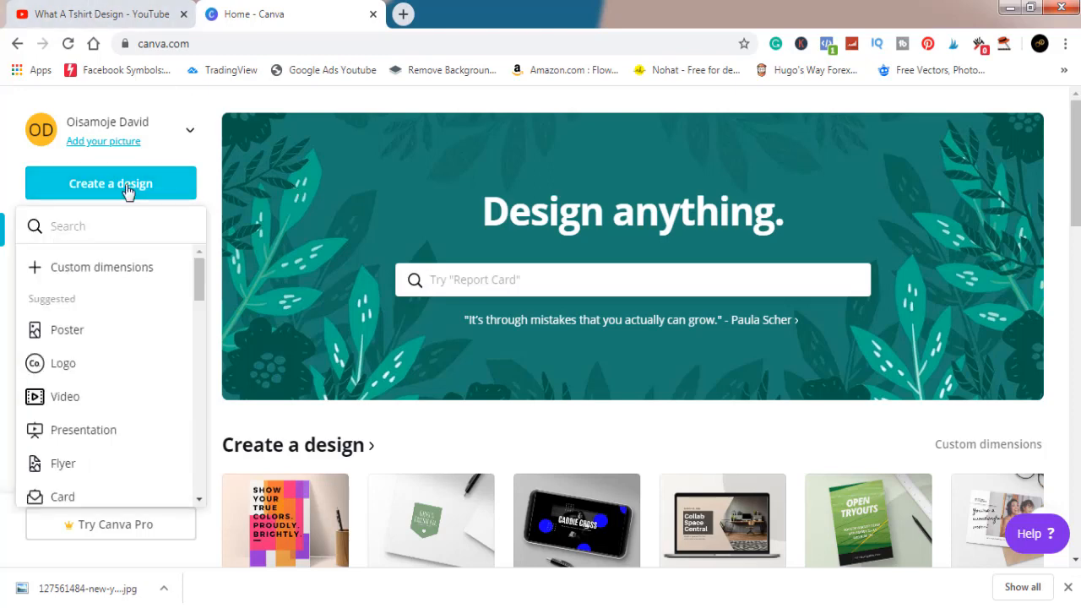
click(127, 269)
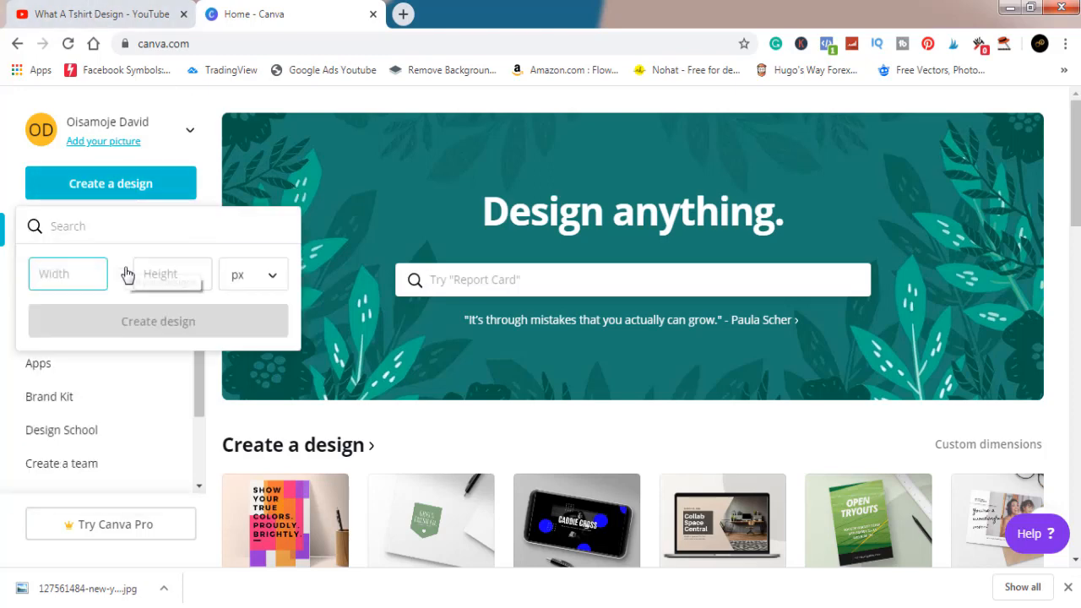
text(4500)
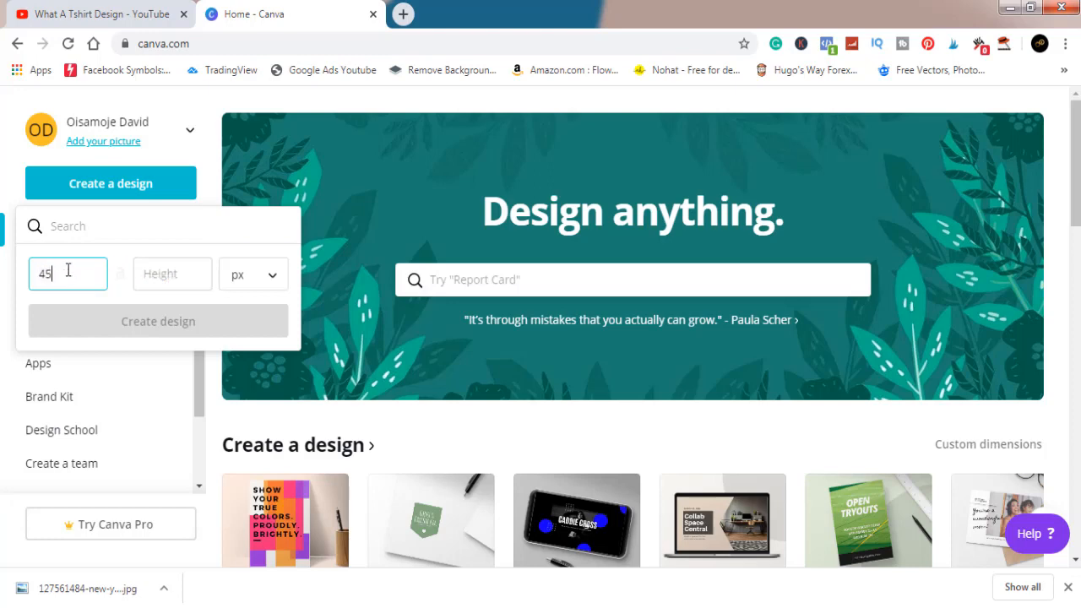
click(146, 274)
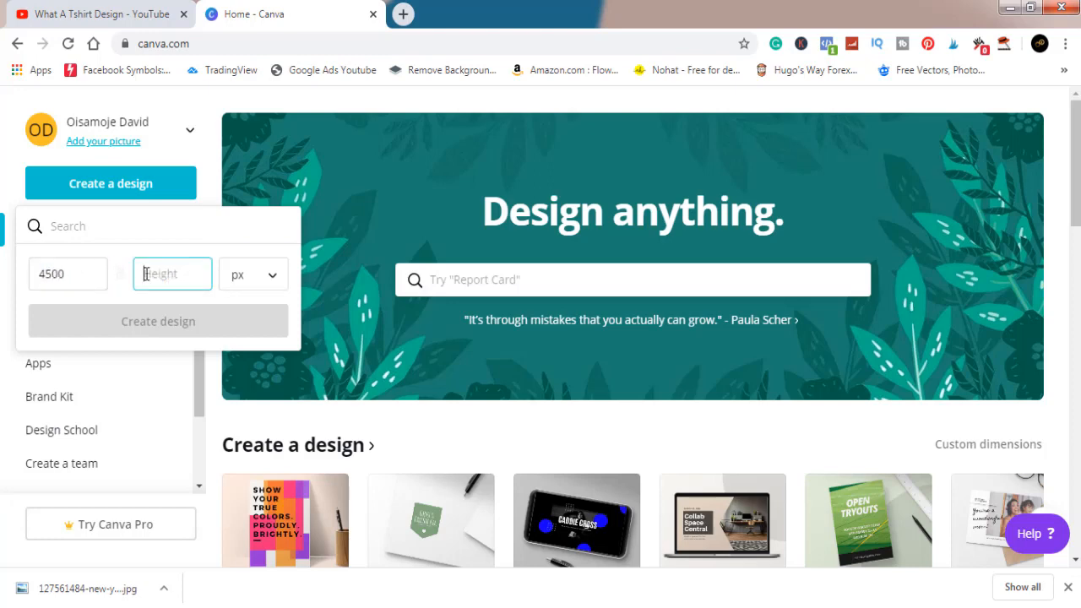
text(5400)
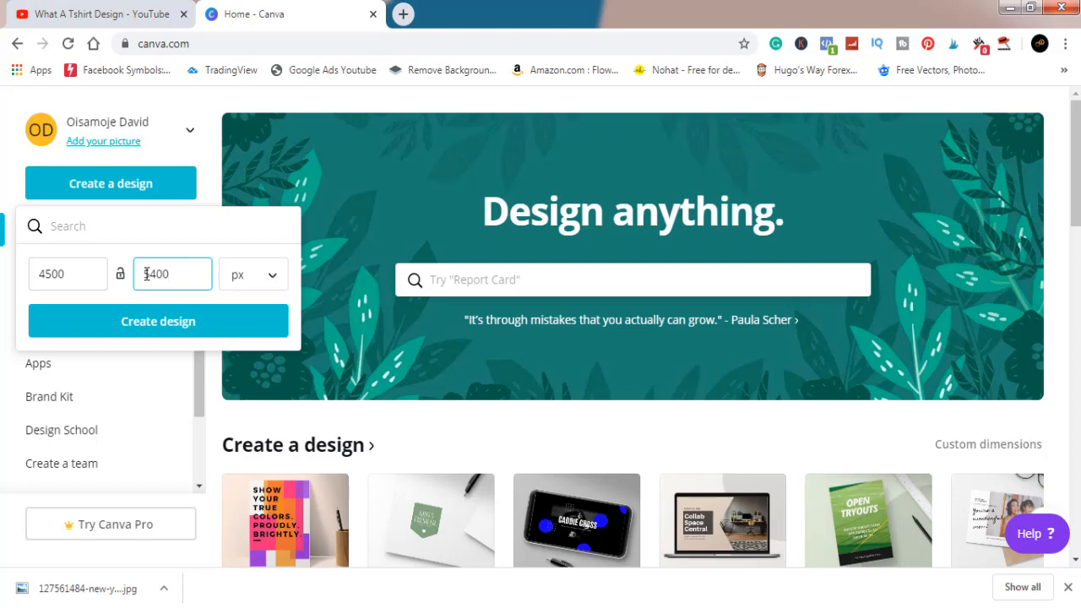
click(238, 276)
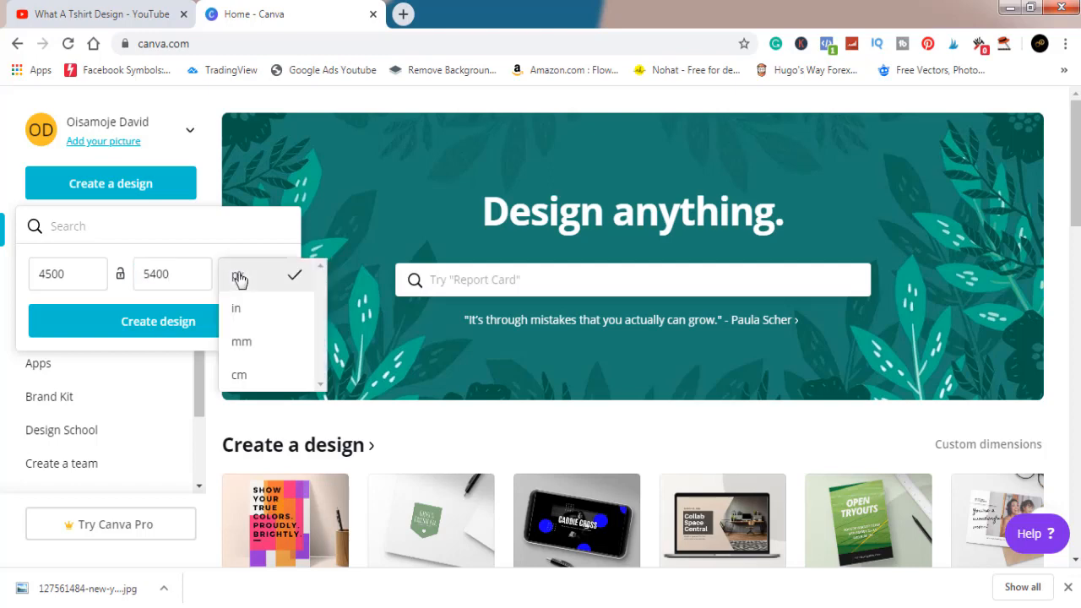
click(239, 279)
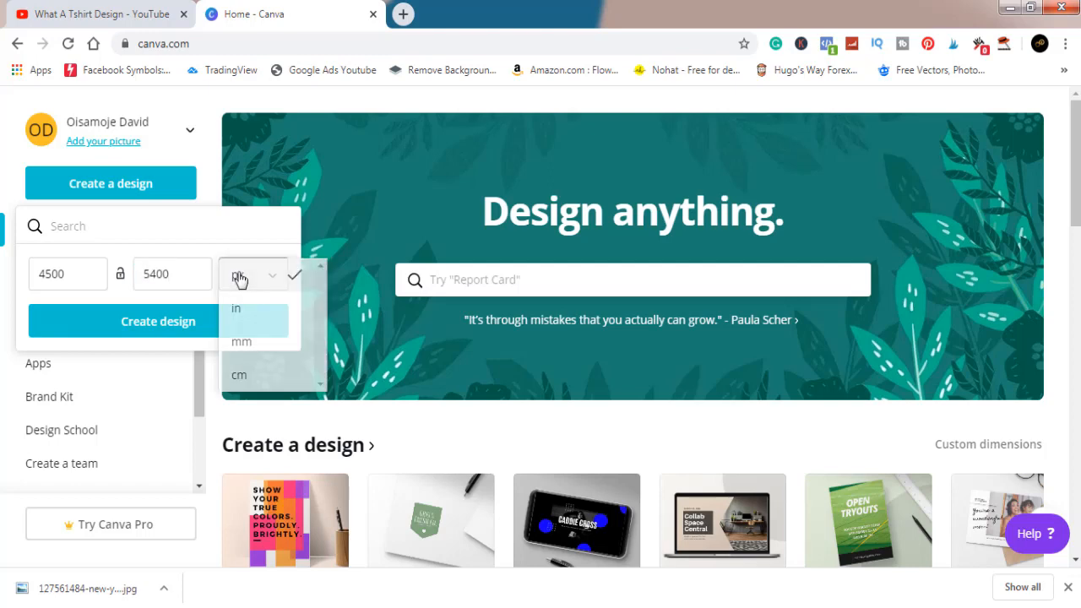
click(154, 325)
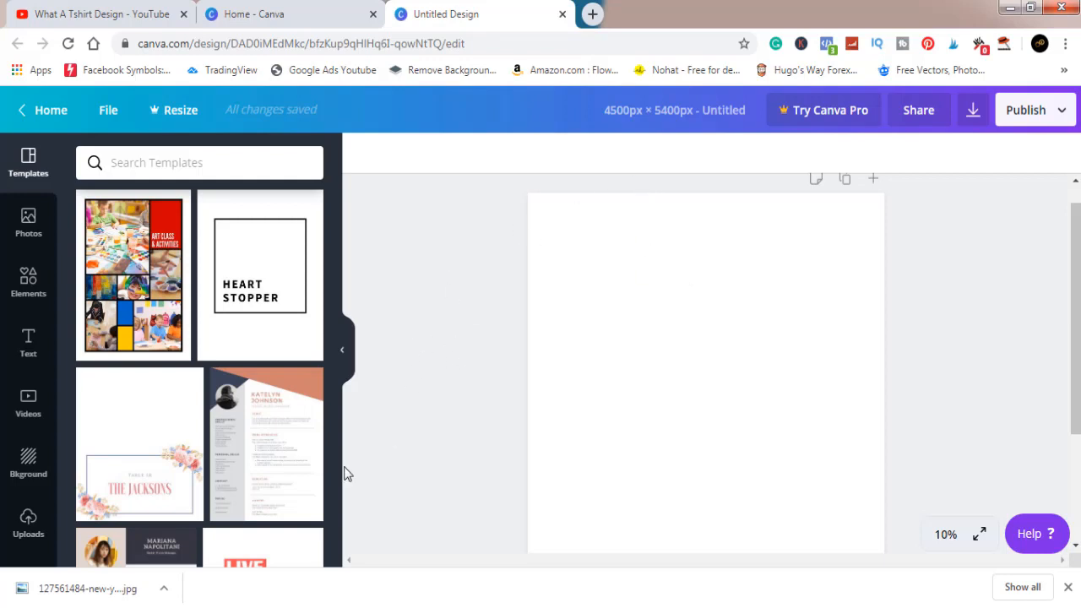
- Upload the "New York 2..." image with the four coloured blocks and city skyline from the Pictures library
click(30, 522)
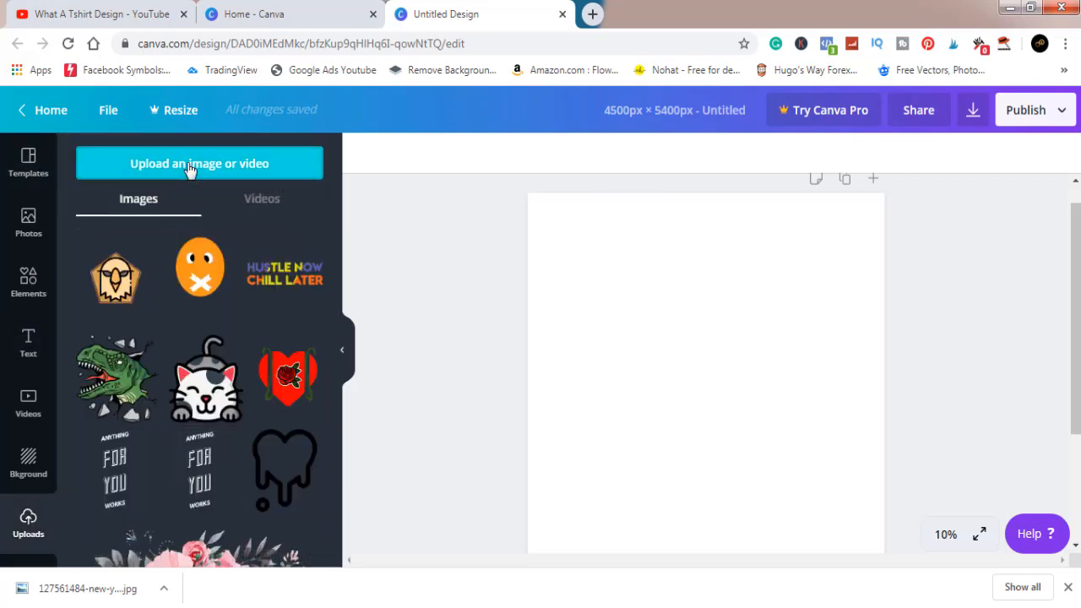
click(189, 164)
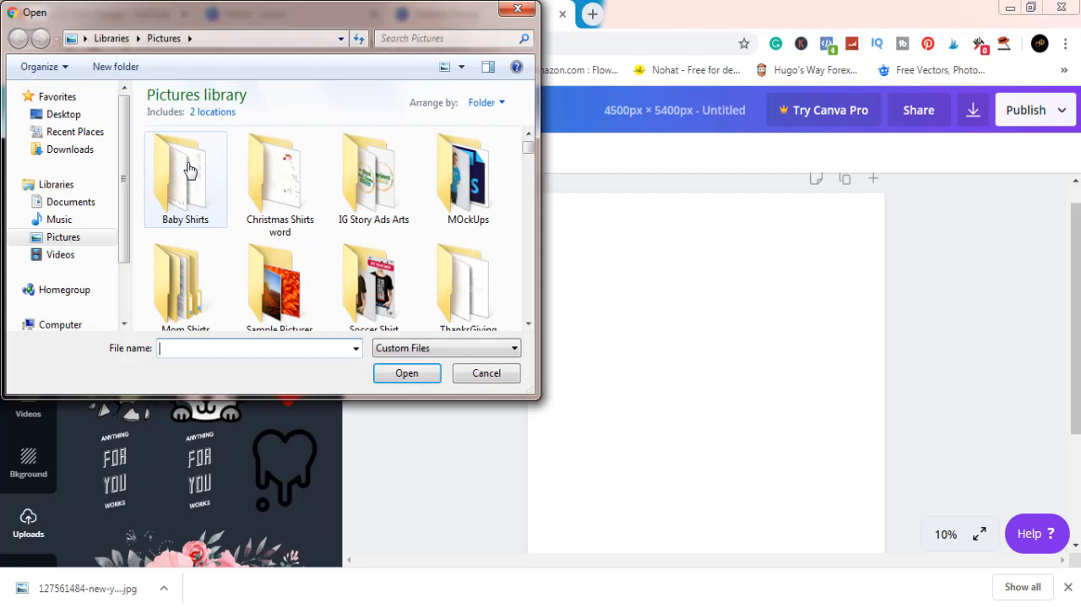
click(263, 198)
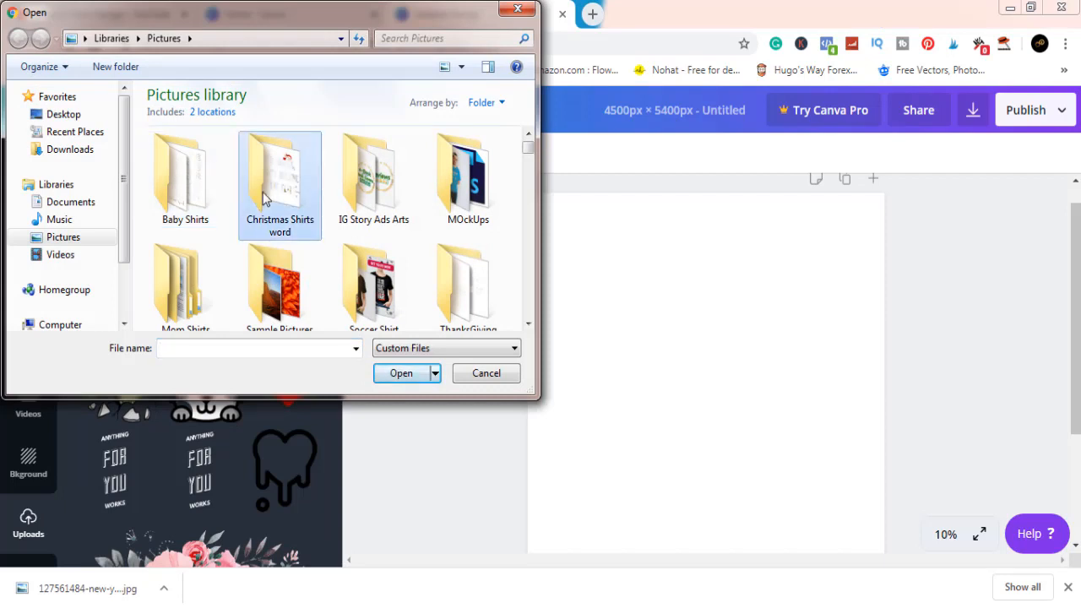
key(n)
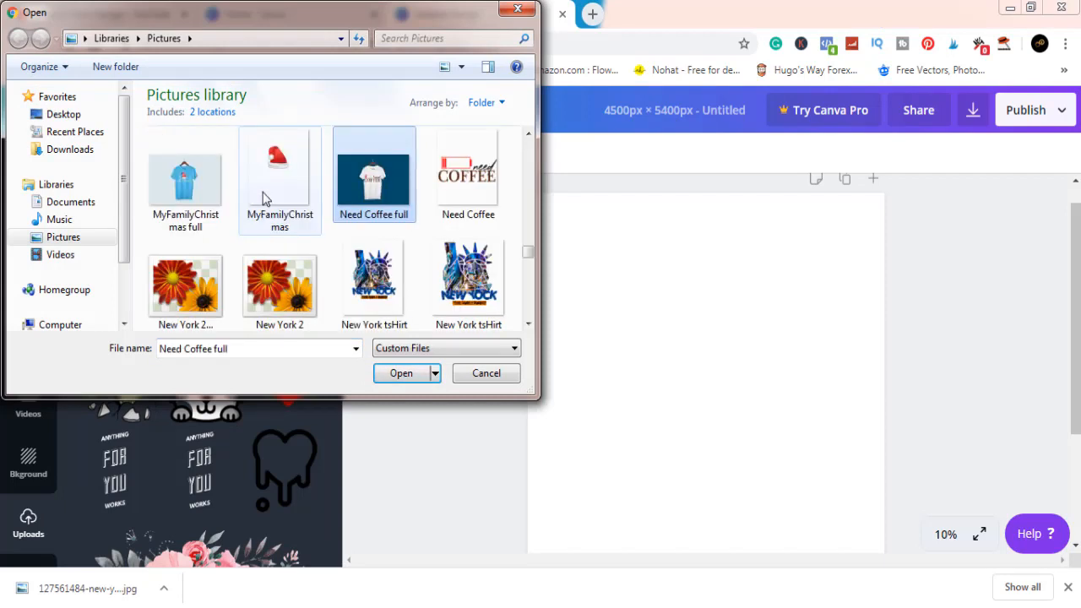
key(y)
key(y)
key(y)
key(y)
key(y)
key(y)
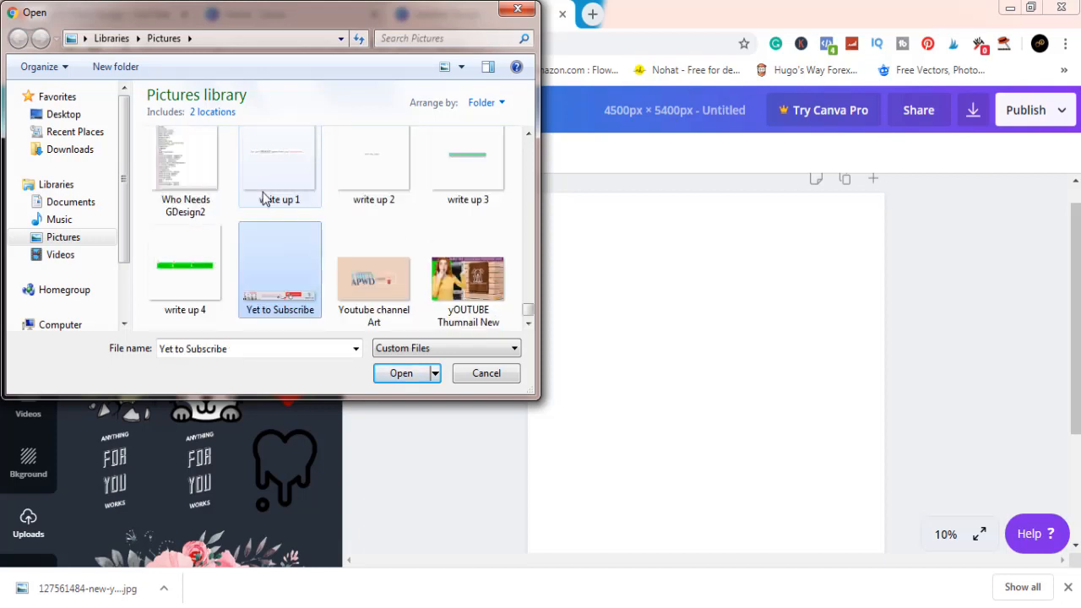
key(Left)
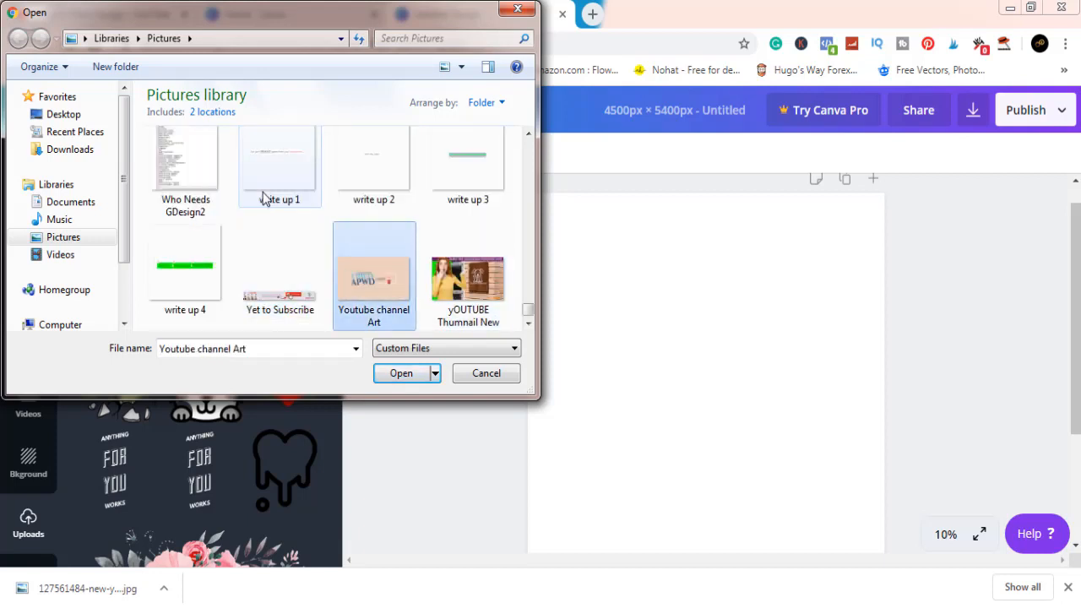
click(262, 198)
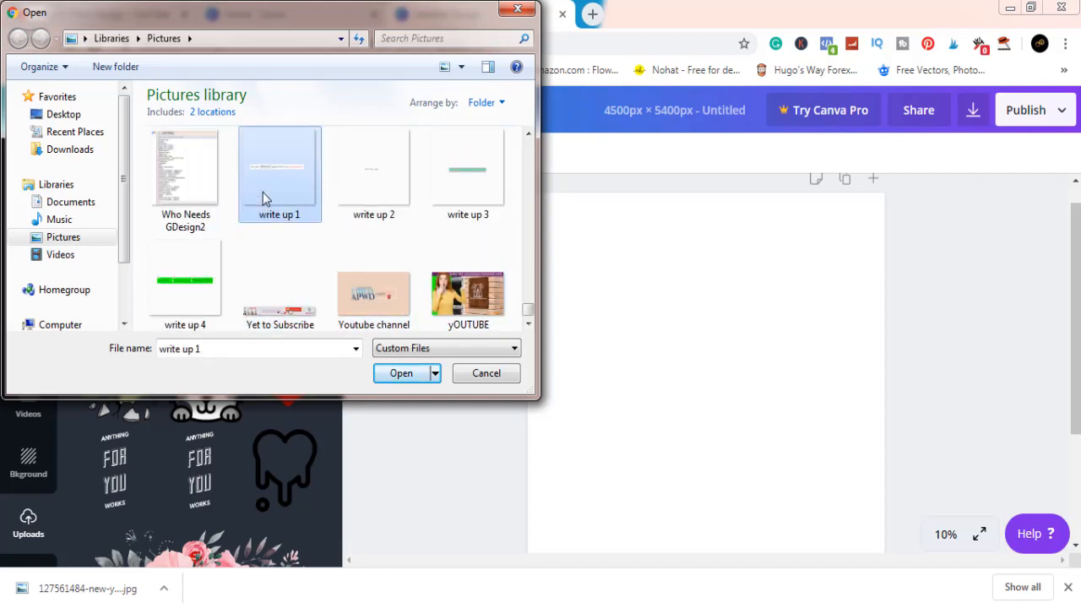
key(n)
key(n)
key(n)
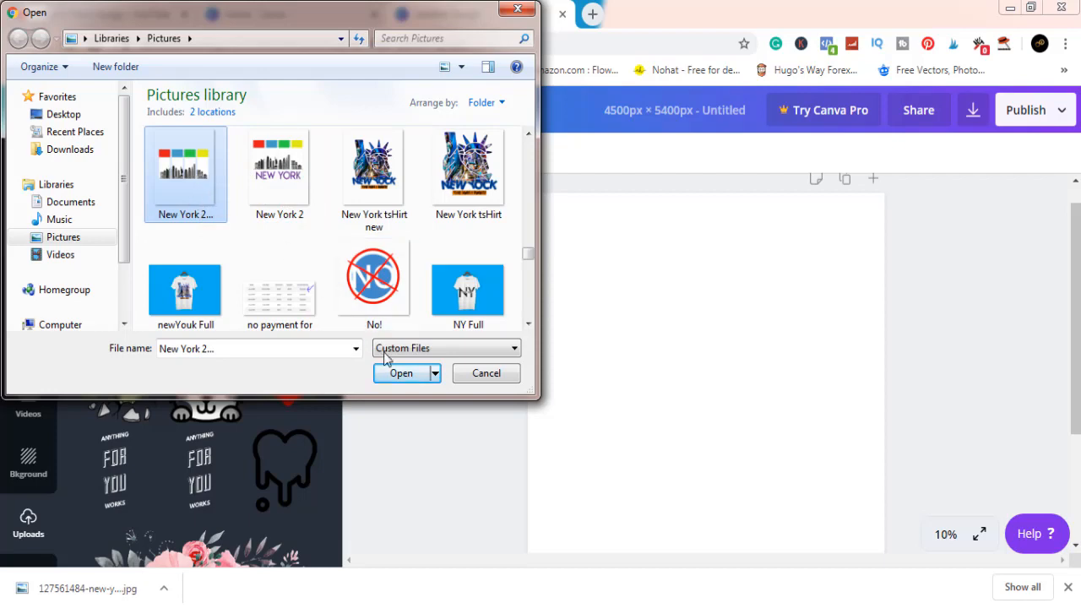
click(396, 377)
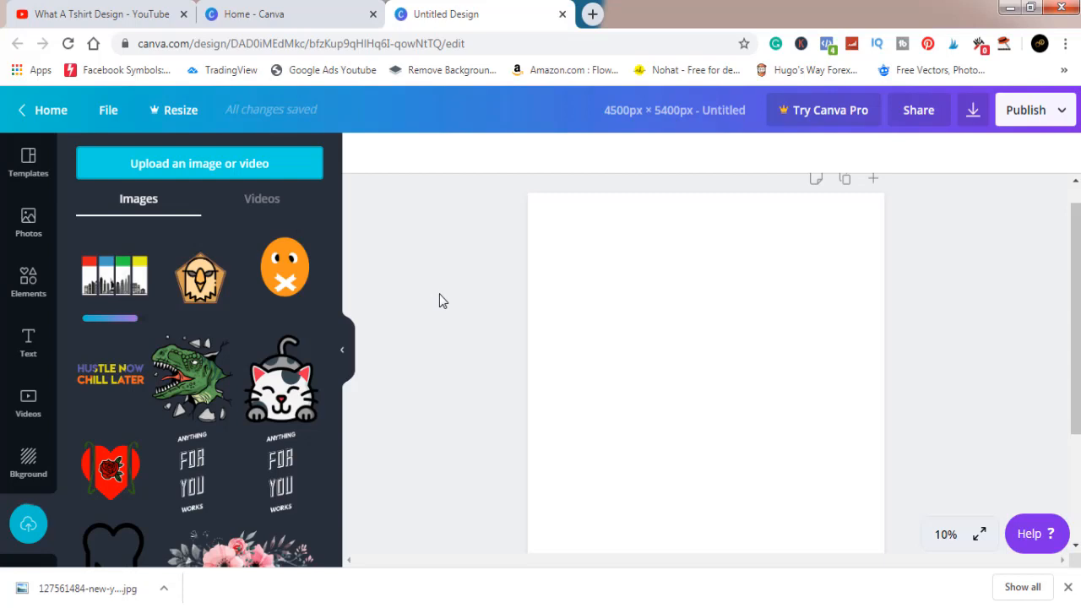
- Place the uploaded skyline image on the blank page and move it slightly upward
click(121, 297)
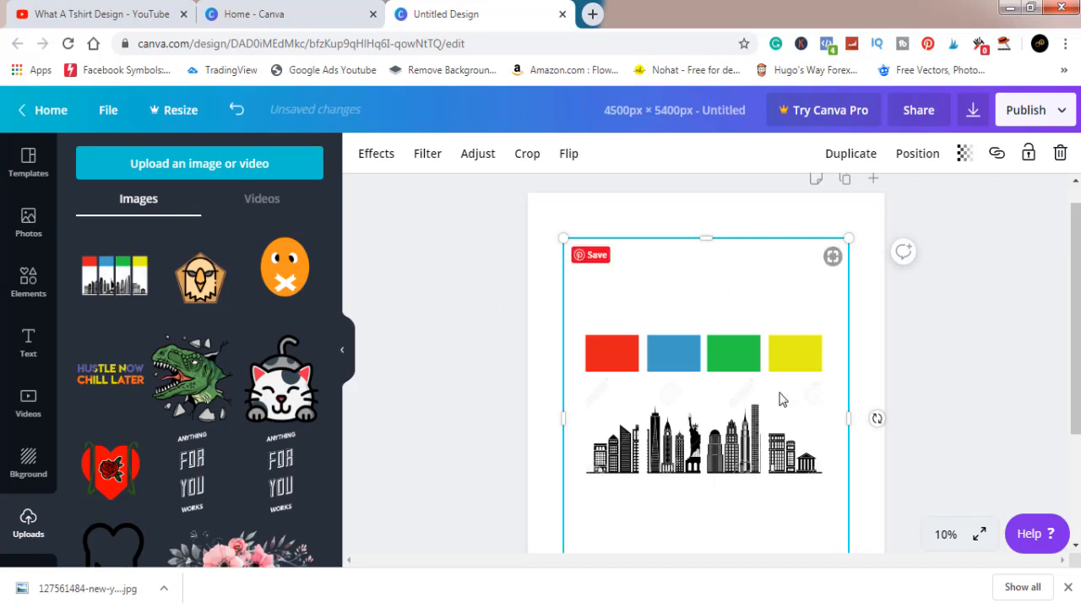
mouse_move(1075, 358)
mouse_down()
mouse_move(1075, 379)
mouse_move(1075, 359)
mouse_up()
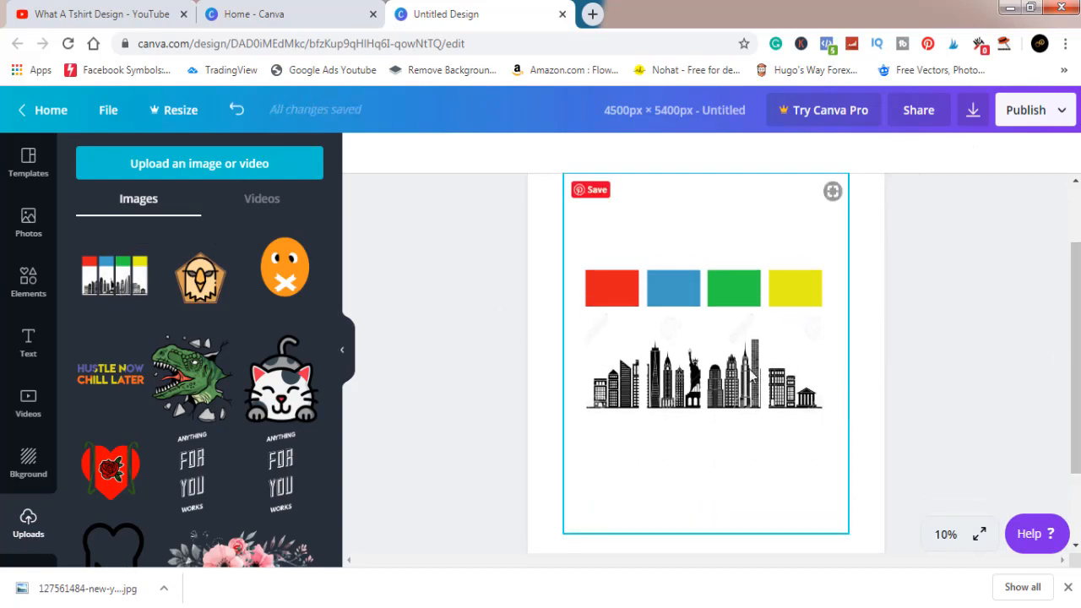
drag(753, 375, 753, 320)
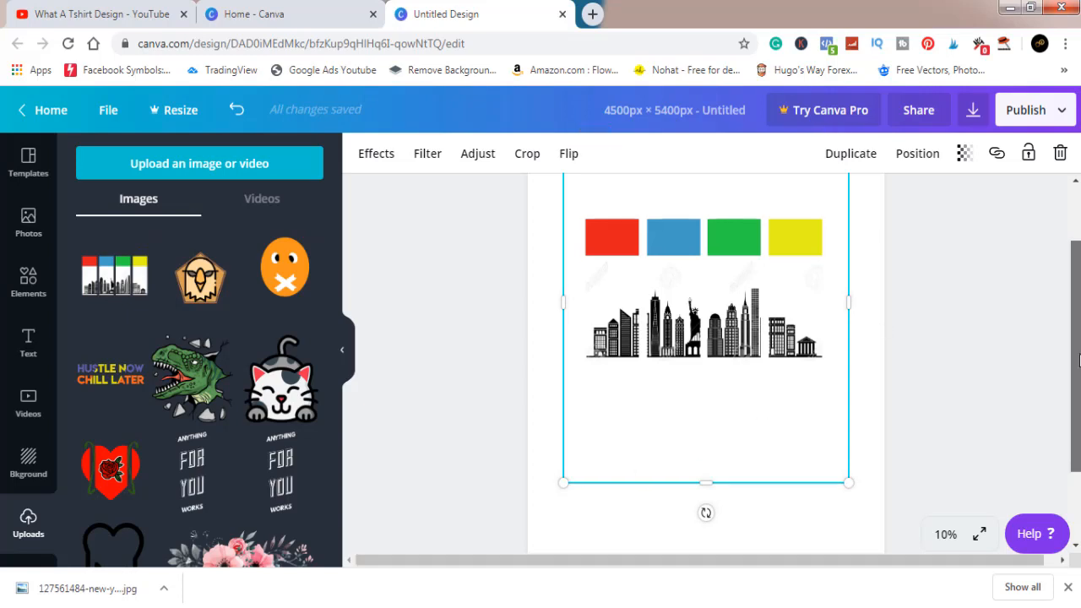
drag(1079, 364, 1078, 392)
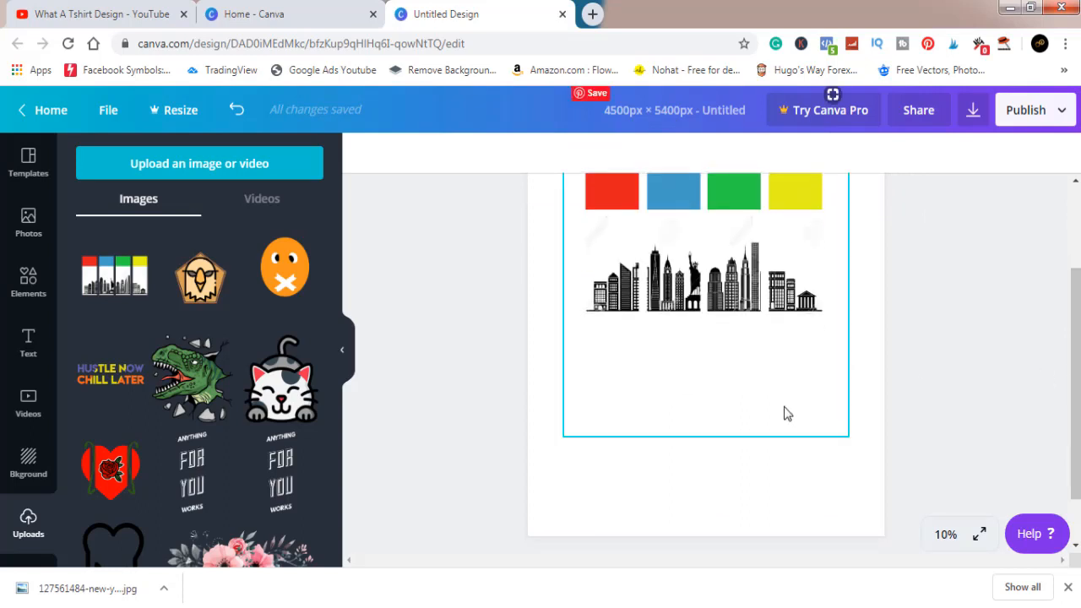
- Add the "HAVE A HAPPY KWANZAA" font combination, enlarge it to about the skyline's width and position it just below the skyline
click(28, 353)
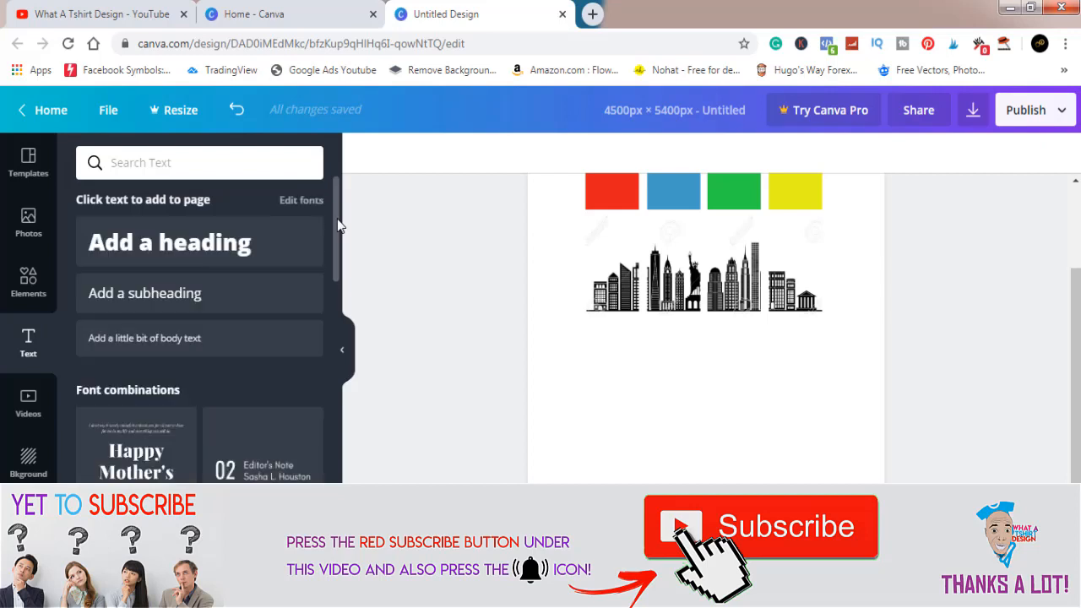
drag(337, 223, 350, 448)
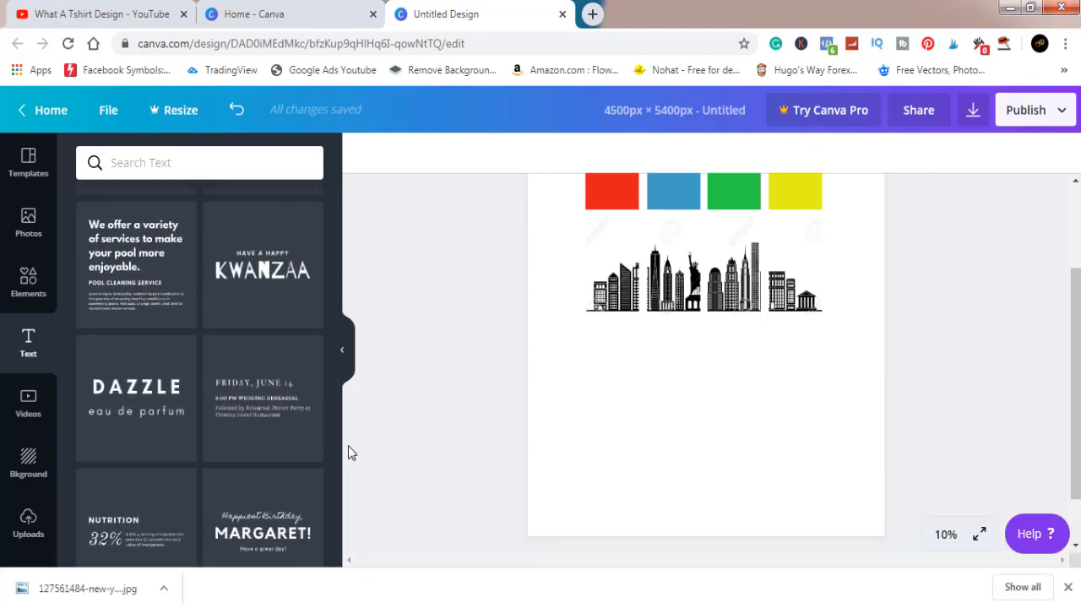
click(273, 293)
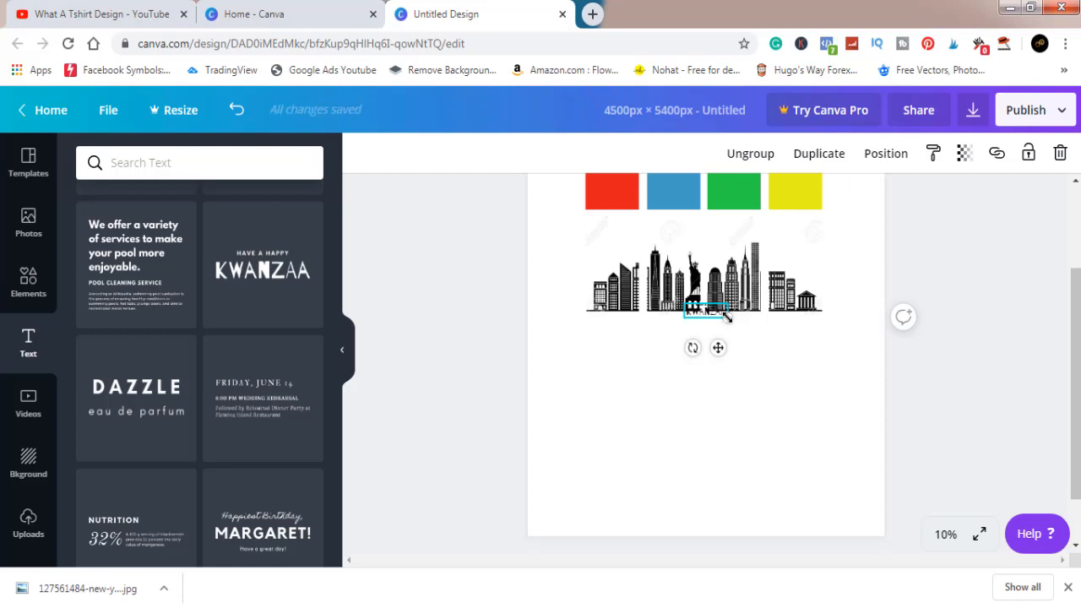
drag(748, 338, 878, 497)
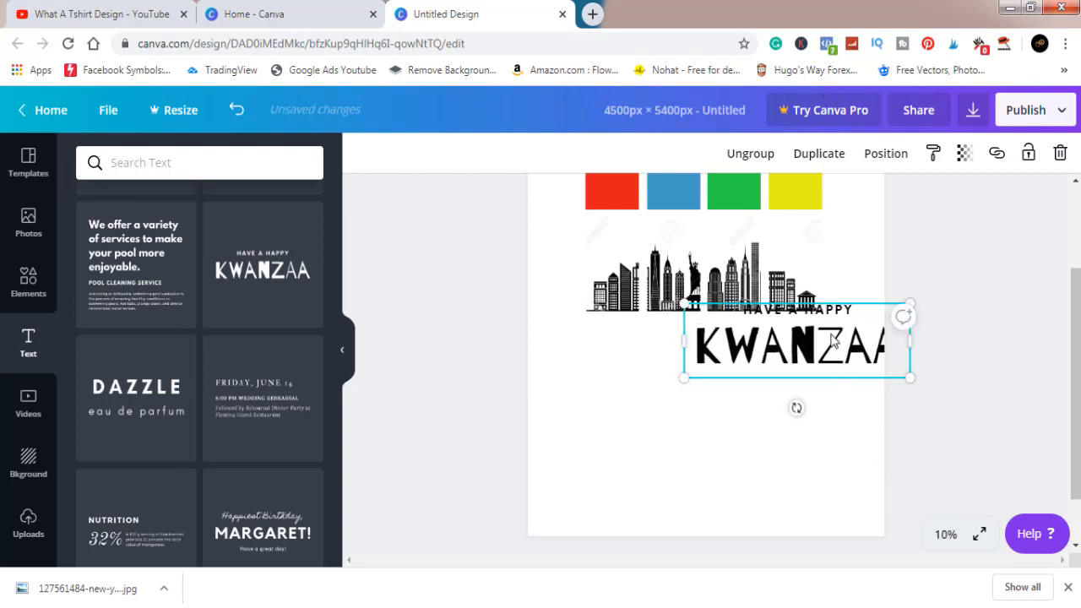
drag(832, 337, 743, 358)
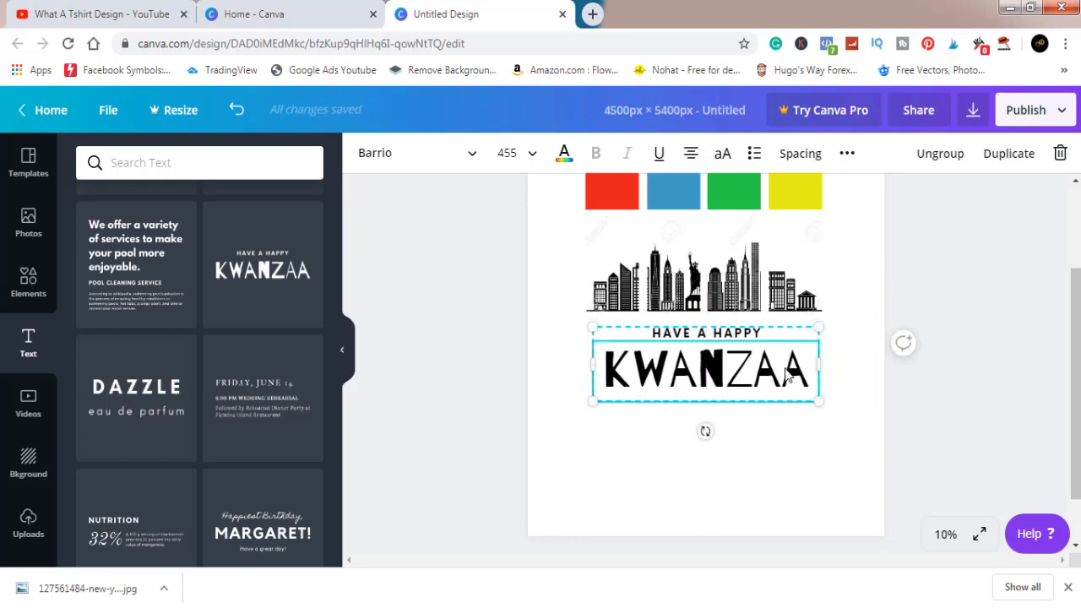
- Ungroup the added text combination and delete its "HAVE A HAPPY" line
click(937, 154)
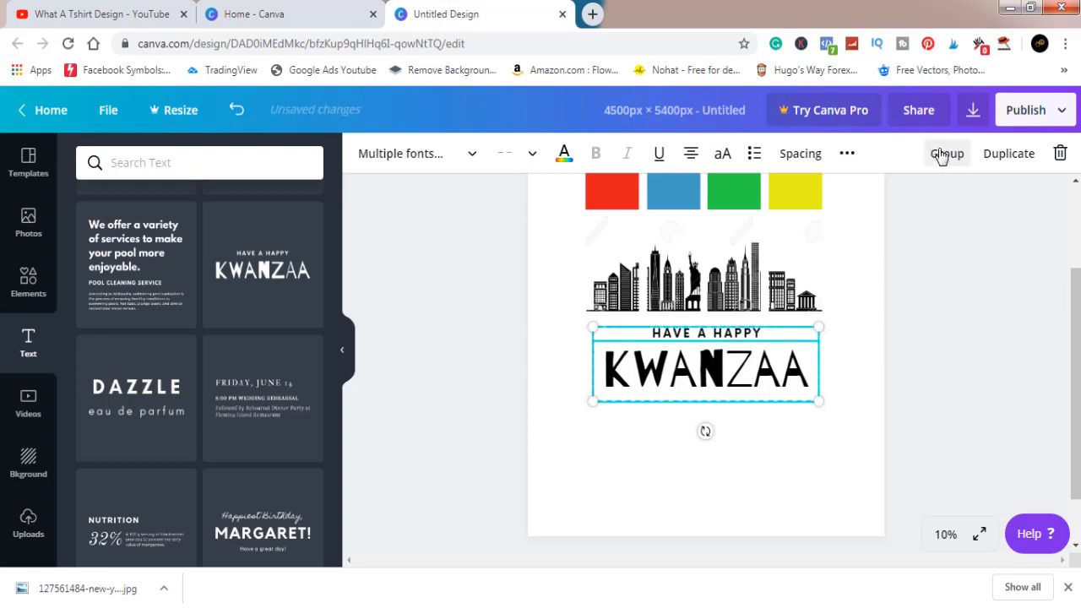
click(983, 333)
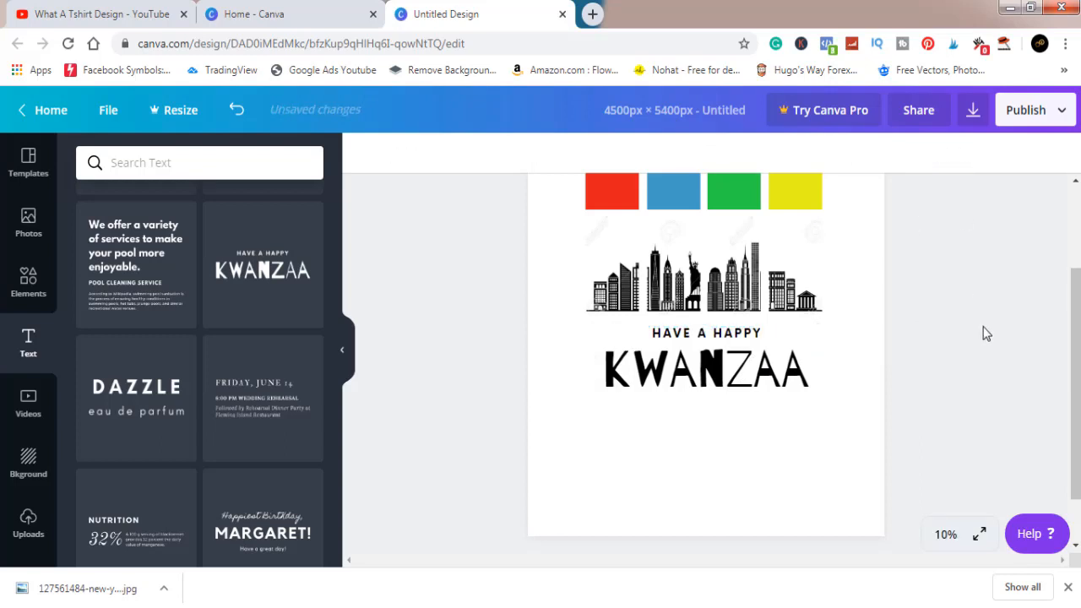
click(748, 334)
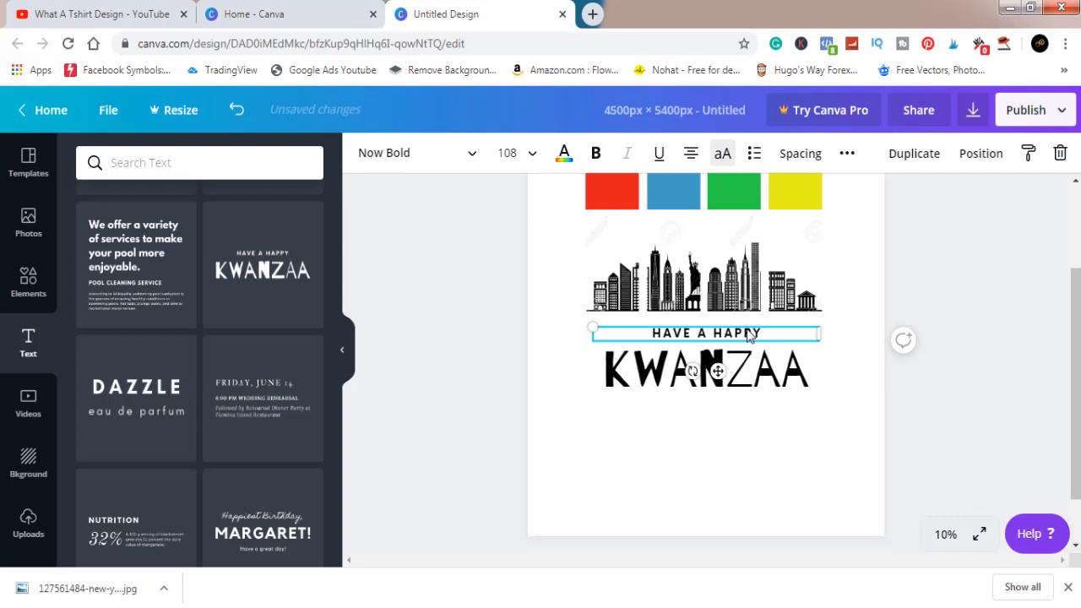
key(Delete)
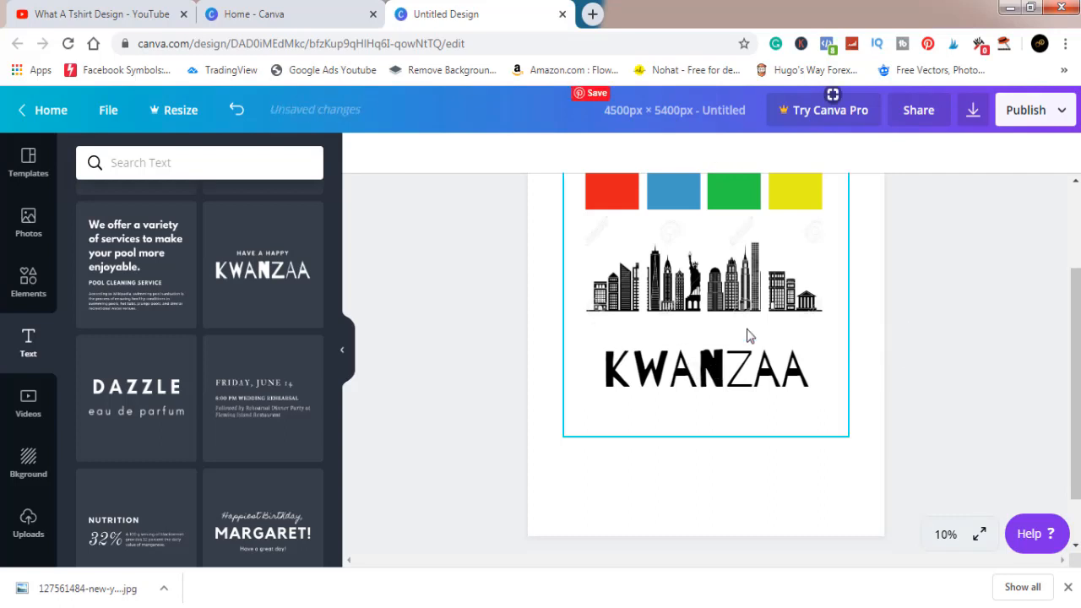
- Replace the "KWANZAA" text below the skyline with "NEW YORK"
double_click(728, 372)
double_click(717, 369)
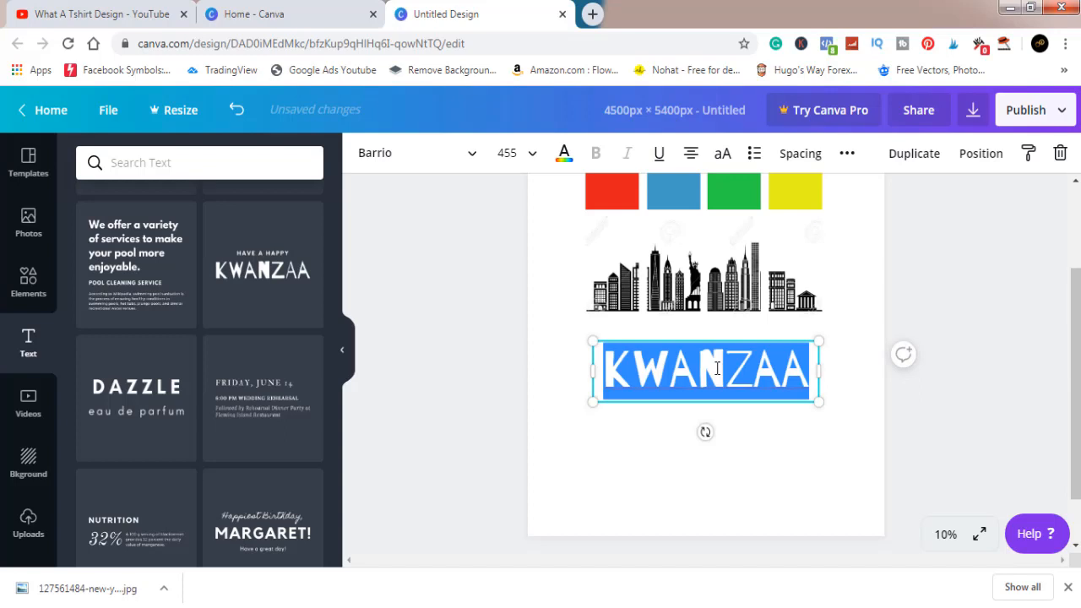
text(NEW )
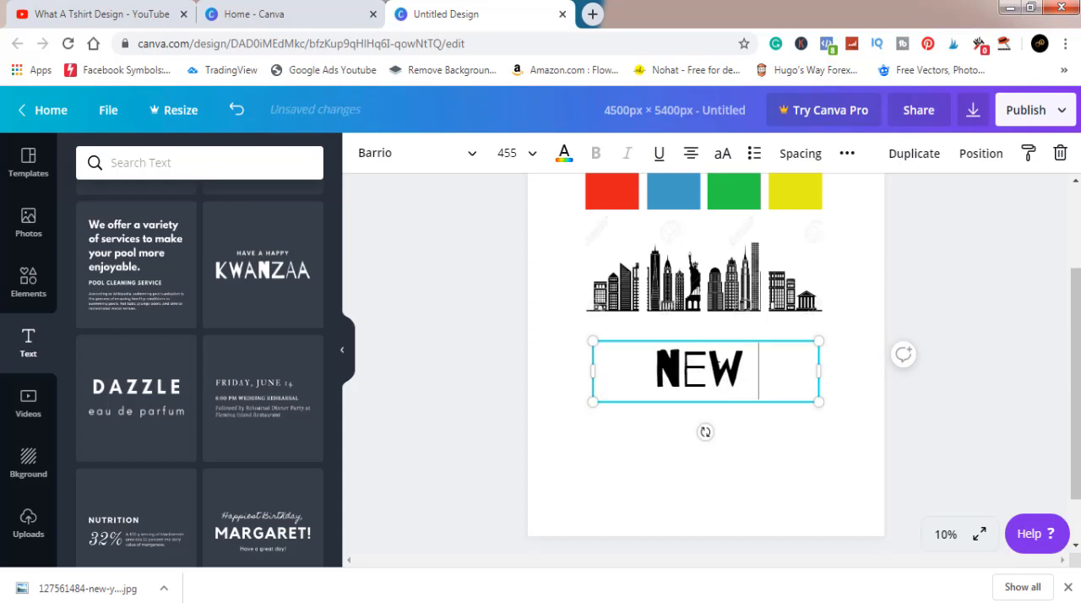
text(YOCK)
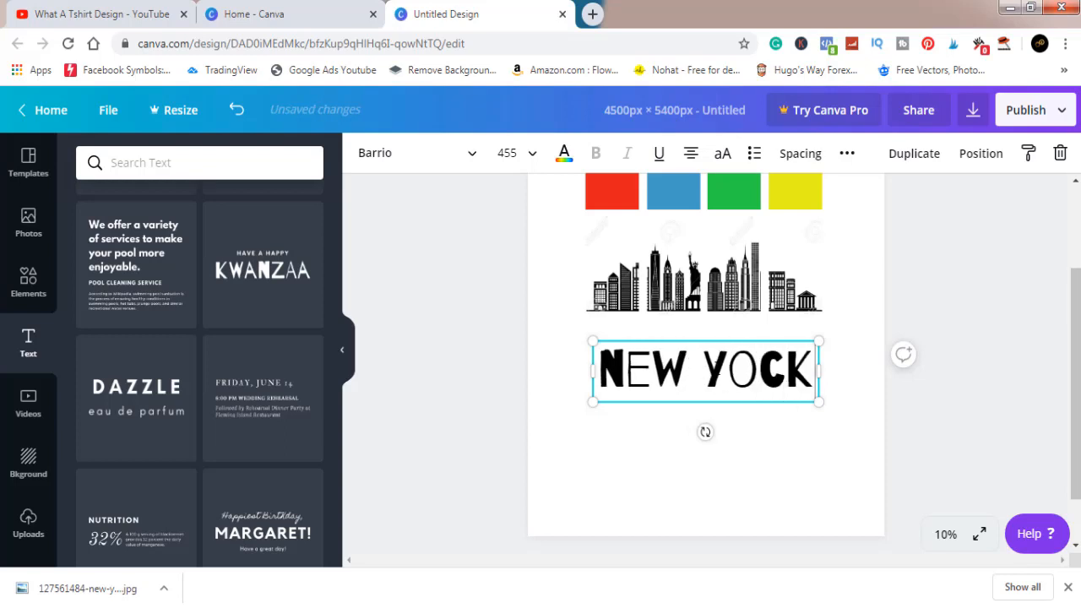
key(BackSpace)
key(BackSpace)
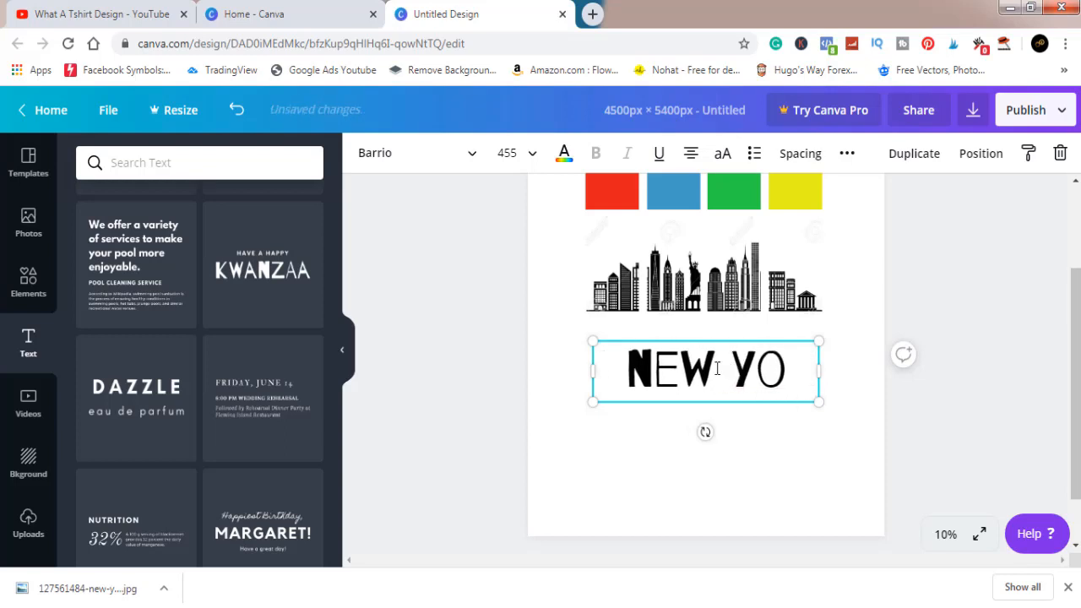
text(RK)
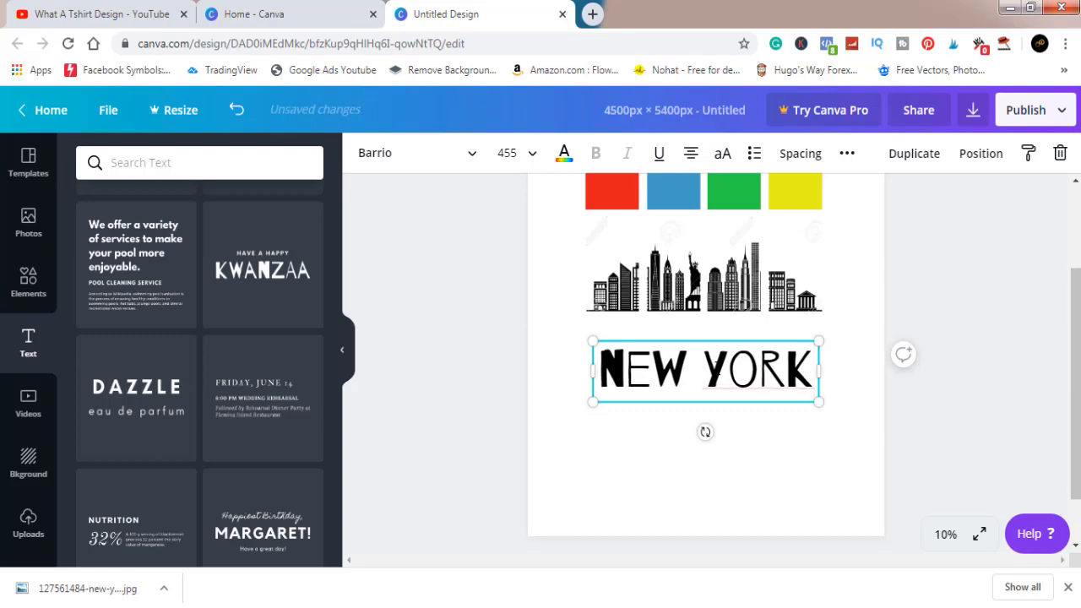
- Recolour the whole "NEW YORK" text with the light purple default colour and deselect it
double_click(716, 368)
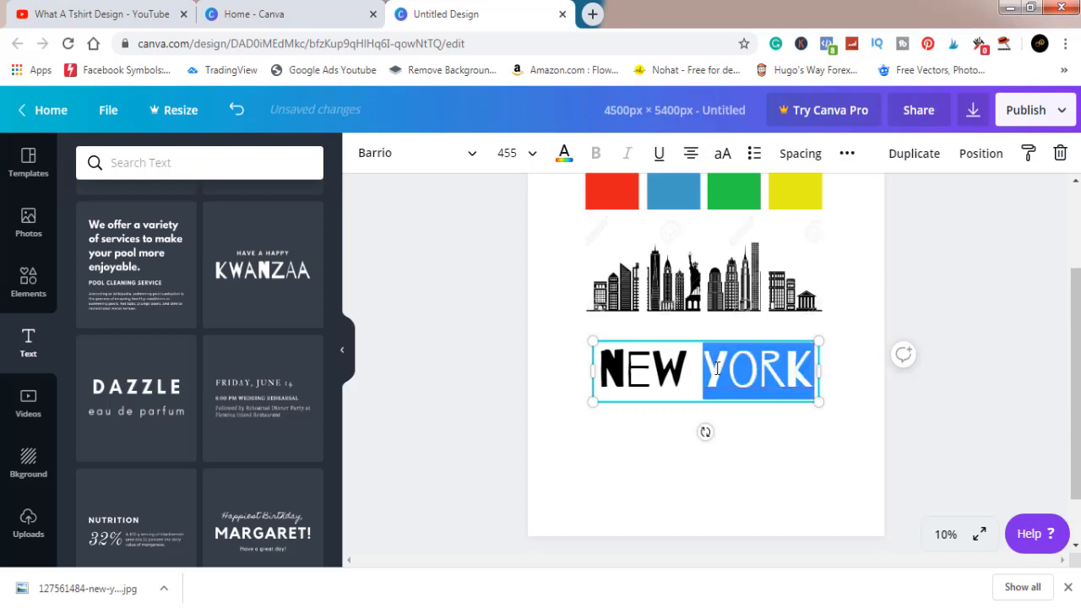
key(ctrl+a)
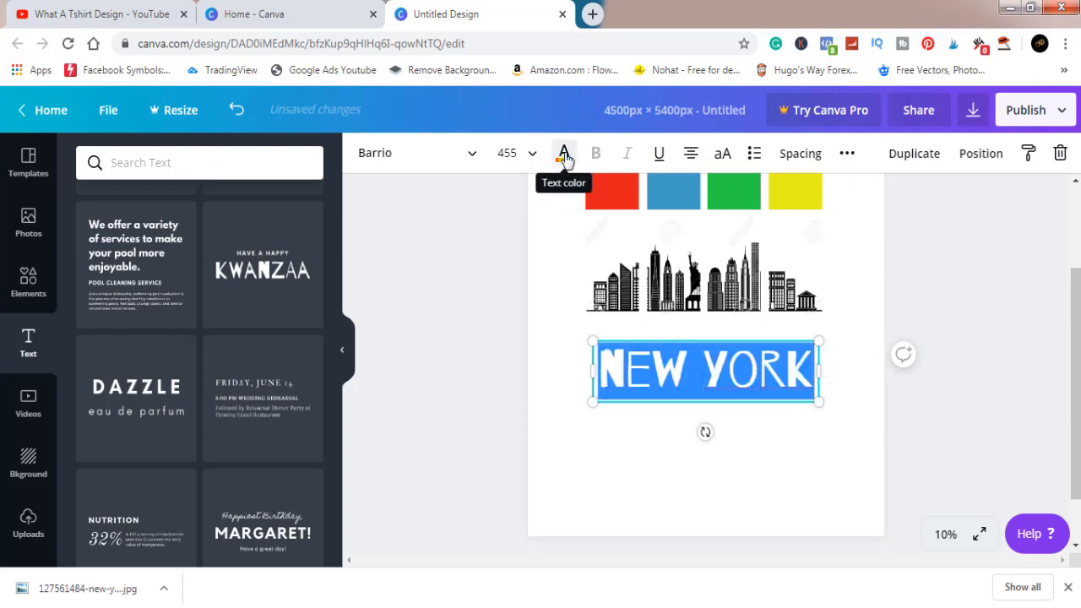
click(564, 157)
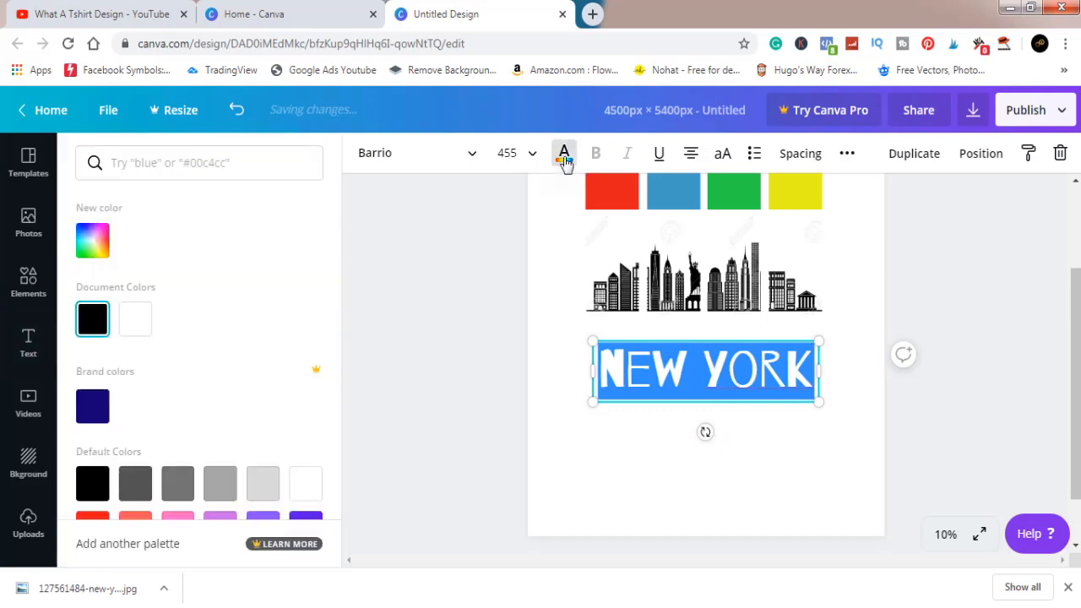
click(265, 517)
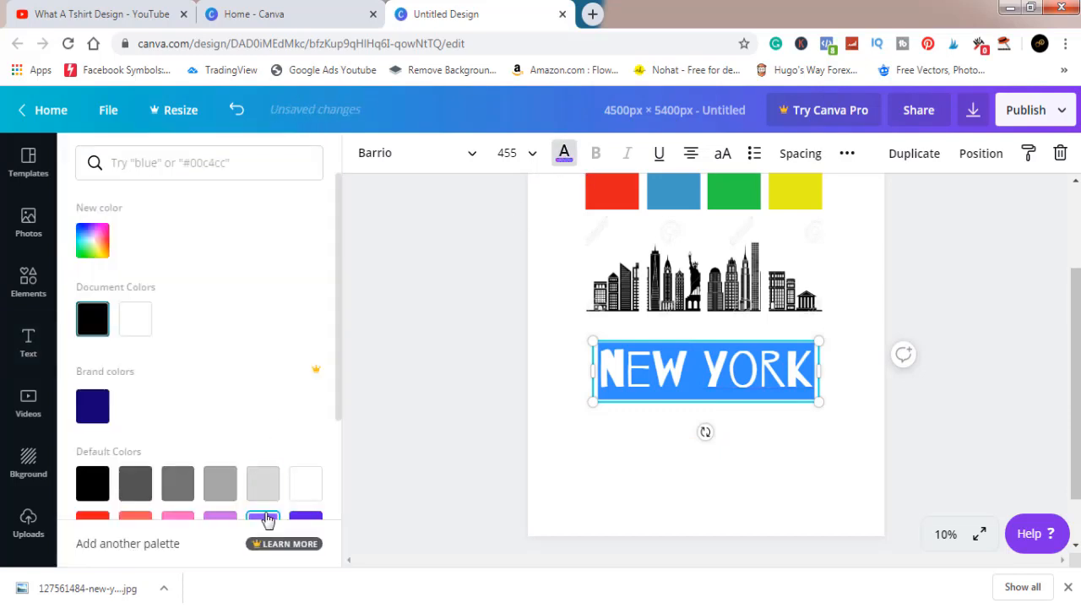
click(387, 411)
click(470, 394)
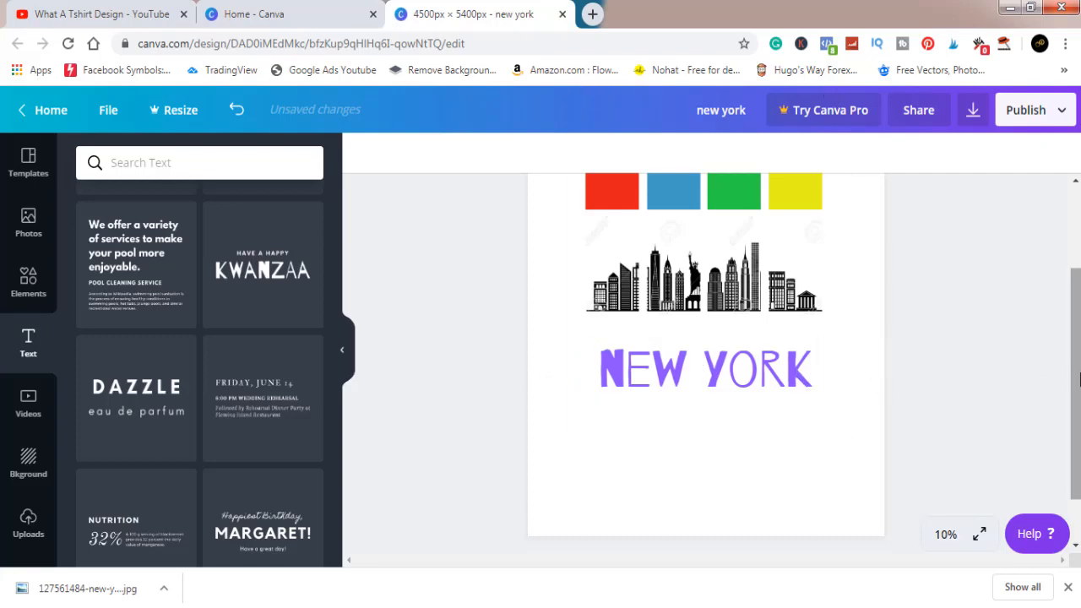
- Move the "NEW YORK" text slightly lower, leaving a wider gap beneath the skyline
scroll(1079, 379, up, 2)
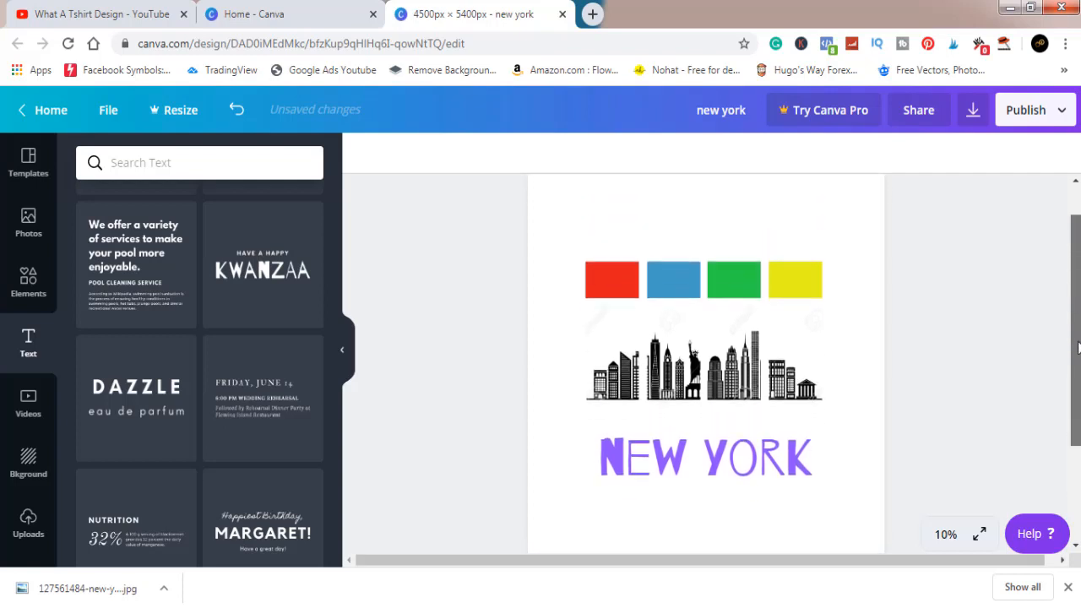
scroll(1079, 346, down, 2)
click(760, 353)
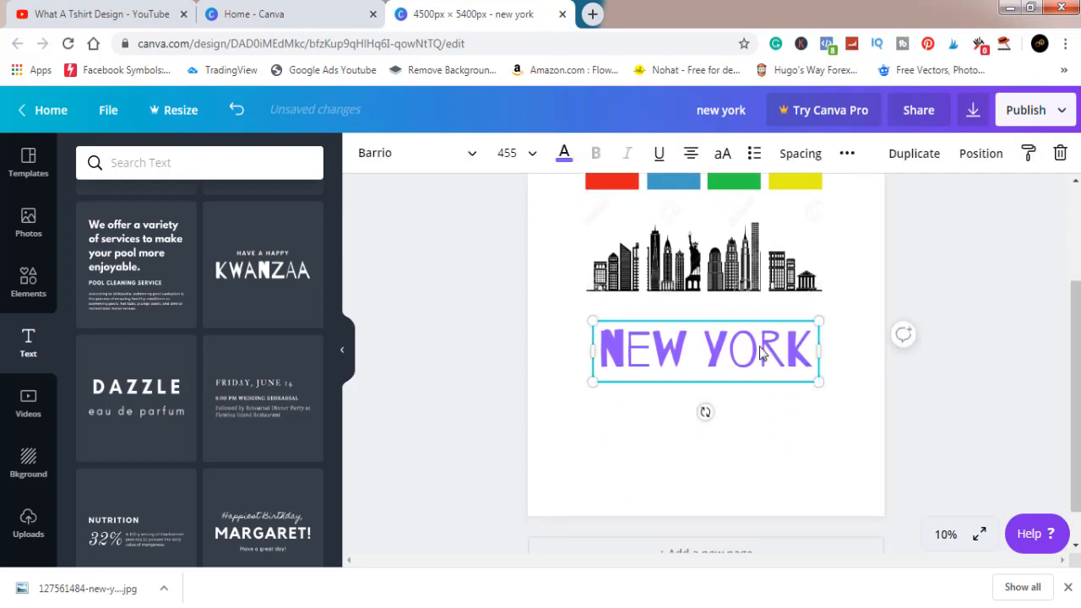
drag(759, 353, 760, 388)
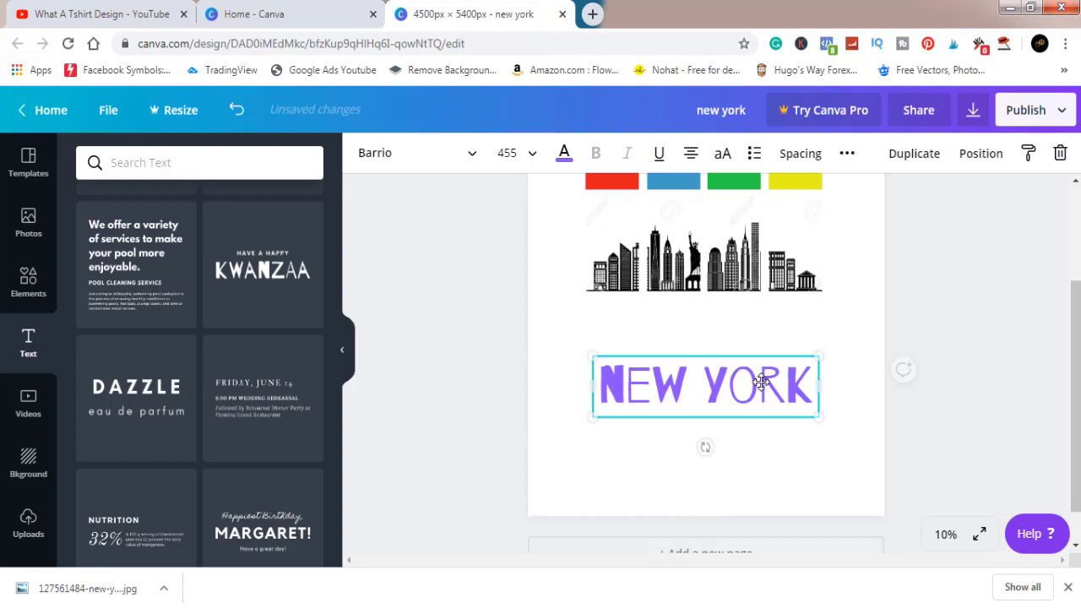
click(1007, 390)
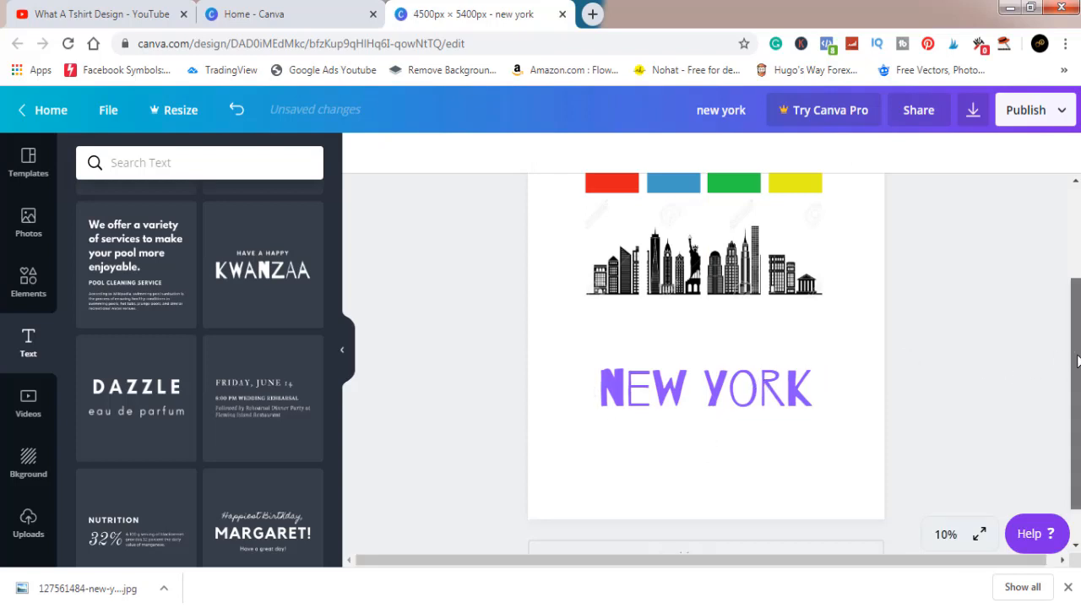
mouse_move(1078, 384)
mouse_down()
mouse_move(1076, 319)
mouse_move(1077, 392)
mouse_up()
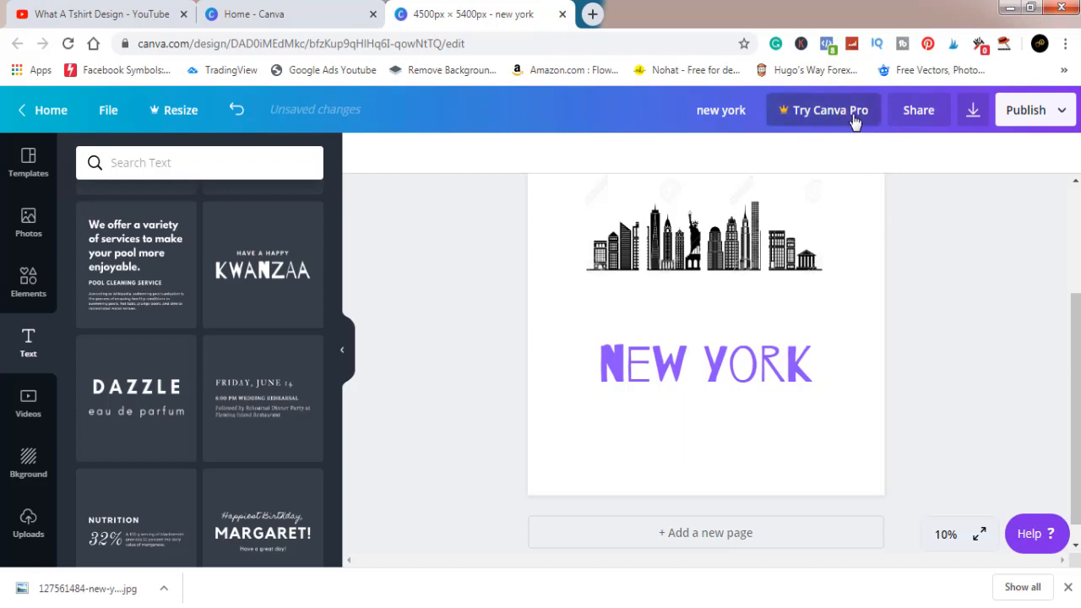
- Try to enable a transparent background, dismiss the Canva Pro offer and download the design as a 4500 × 5400 px PNG
click(976, 110)
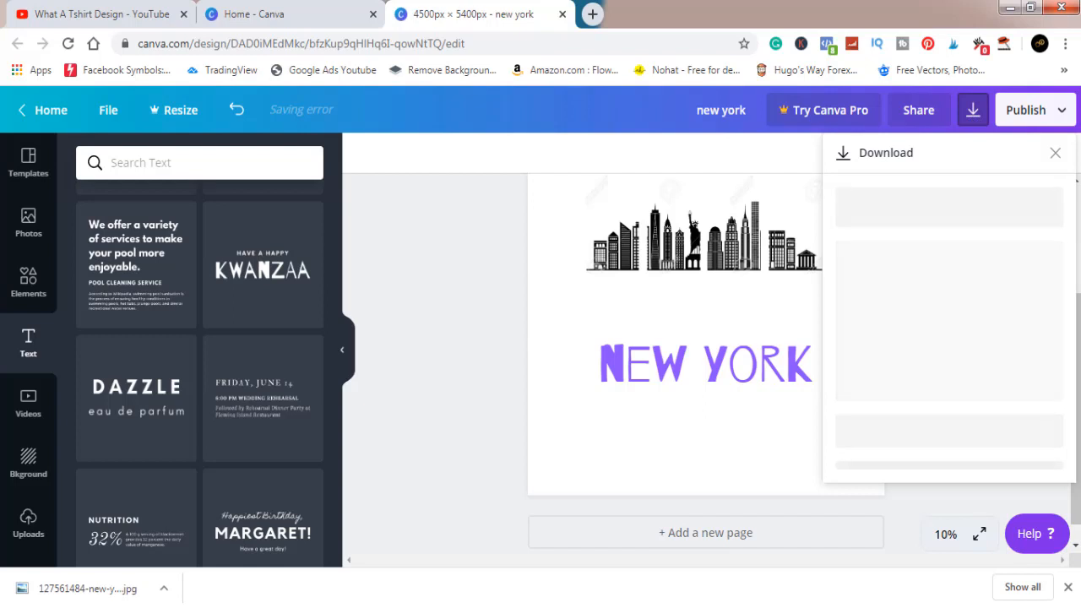
click(610, 606)
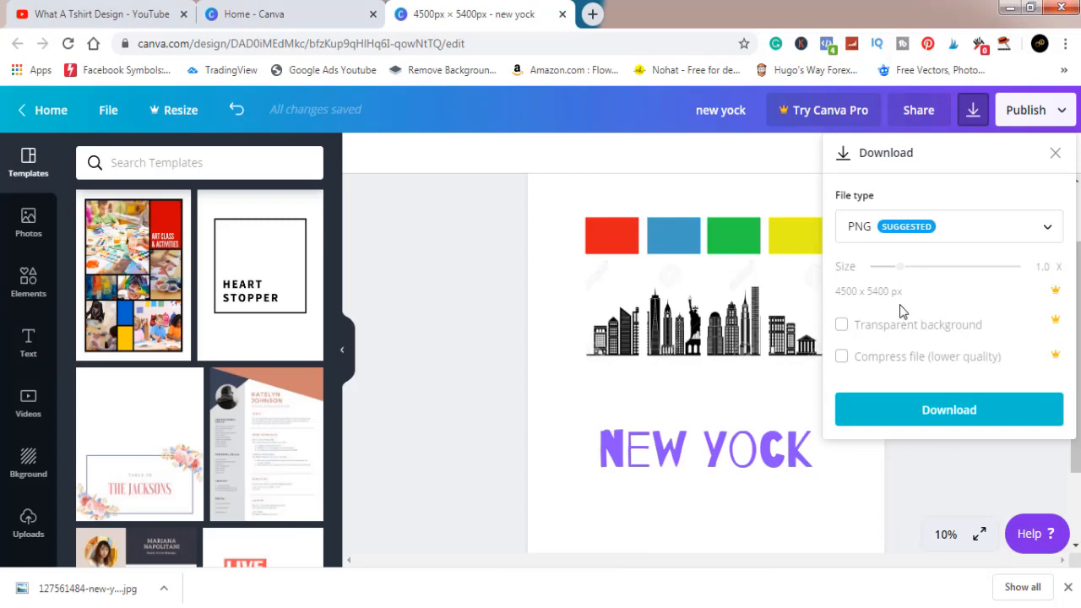
click(842, 327)
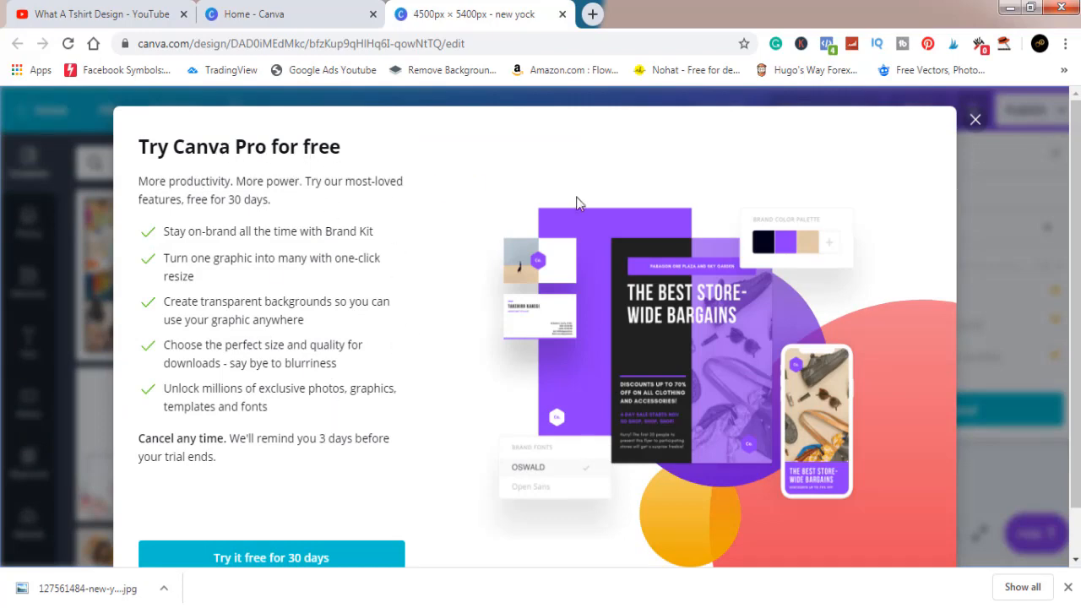
click(975, 122)
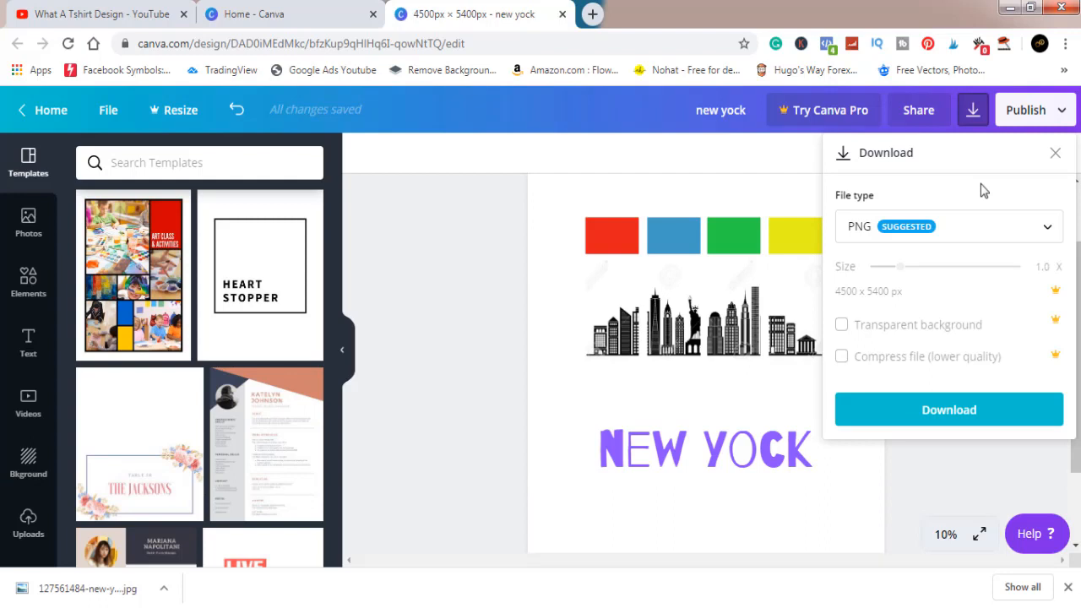
click(965, 411)
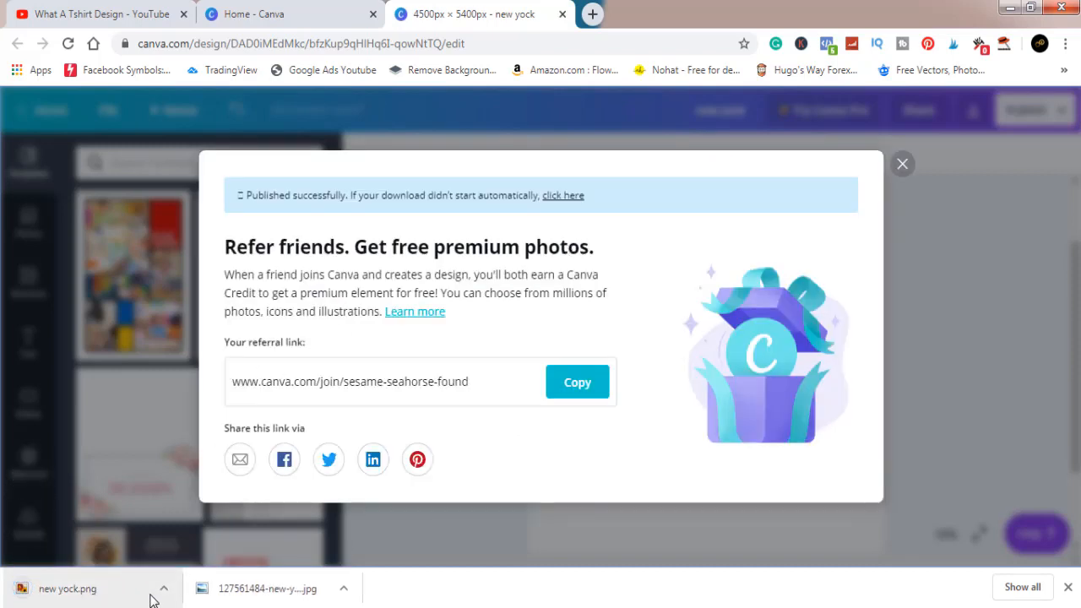
- Show the downloaded "new yock.png" in its folder, preview the image and close the viewer
click(163, 591)
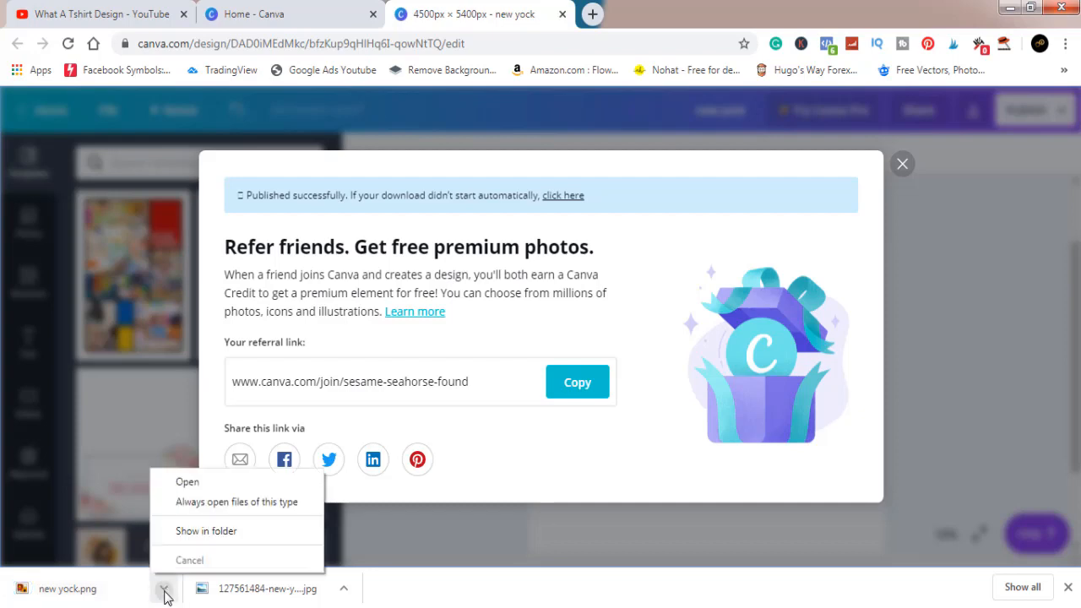
click(194, 532)
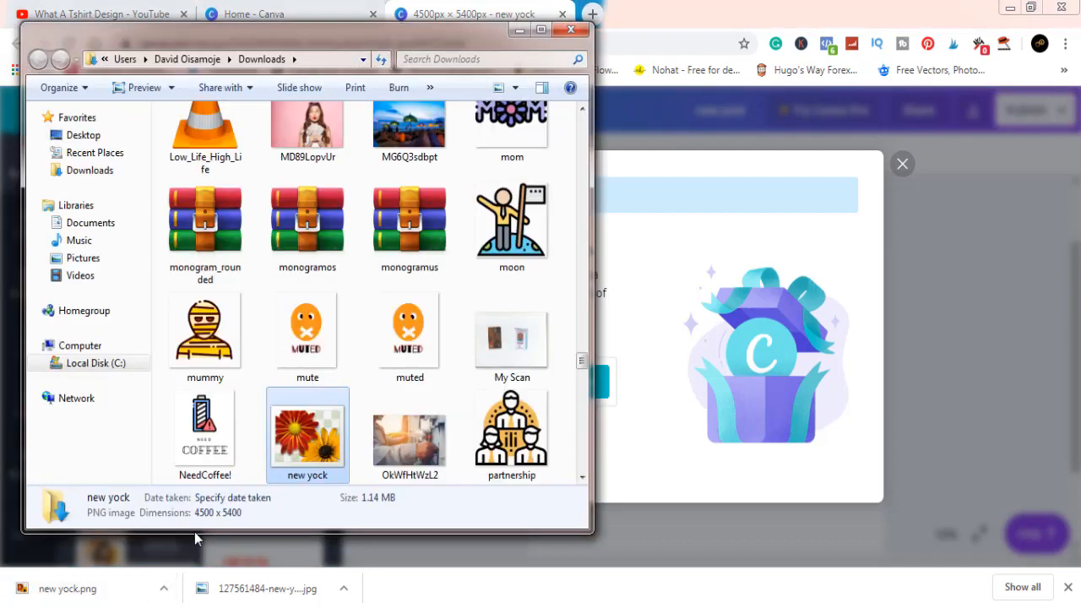
double_click(321, 418)
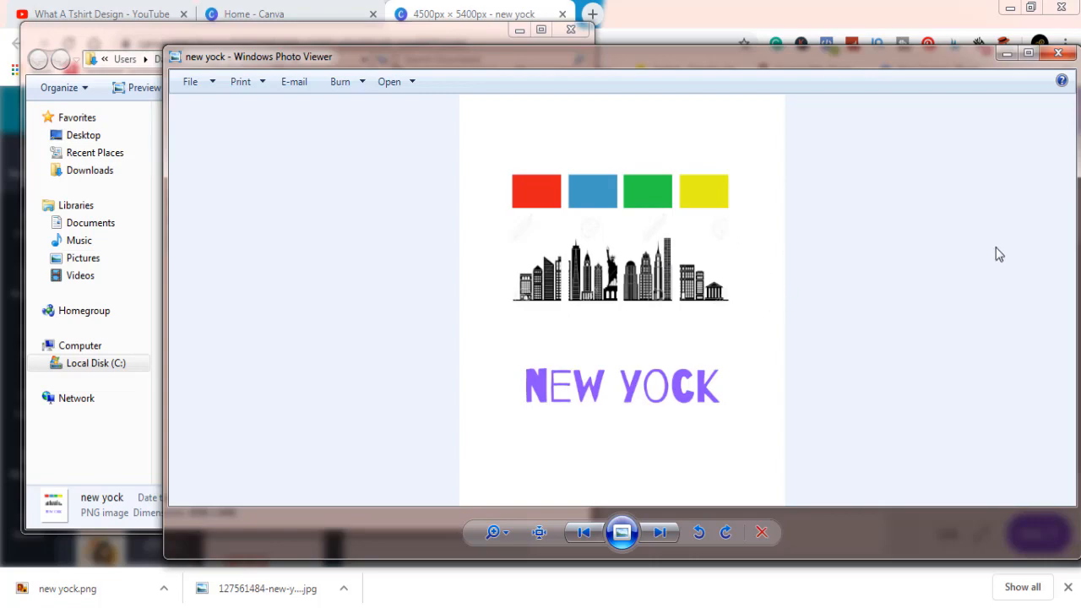
click(1058, 54)
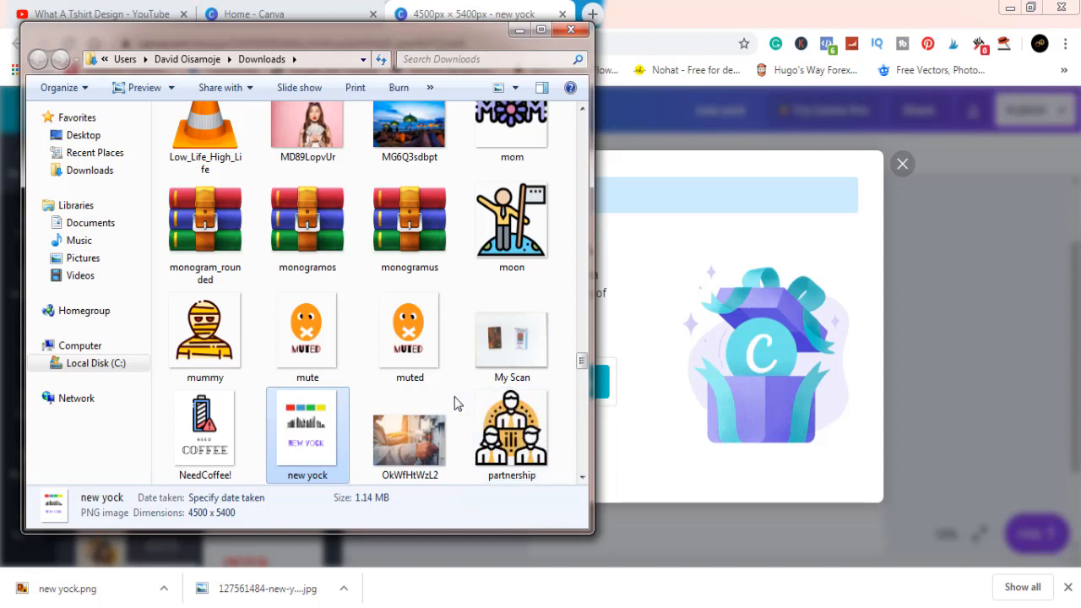
- Open the downloaded "new yock" image from the Downloads folder in Photoshop
right_click(296, 428)
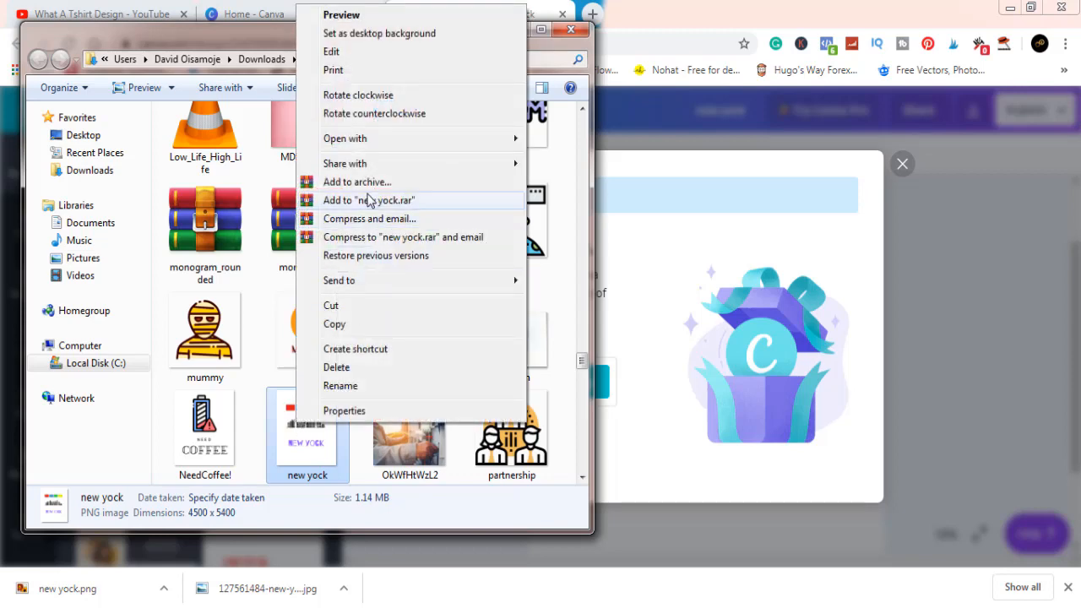
mouse_move(367, 140)
click(564, 140)
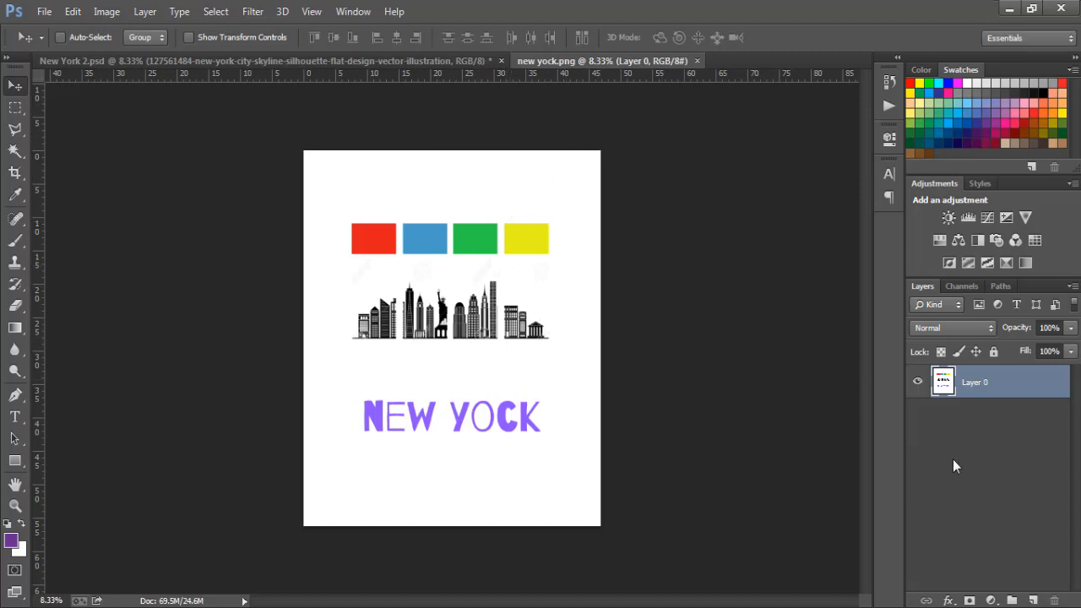
- Add a blank layer, and use the Magic Wand to delete Layer 0's white background, including the white inside the letter O
click(1032, 599)
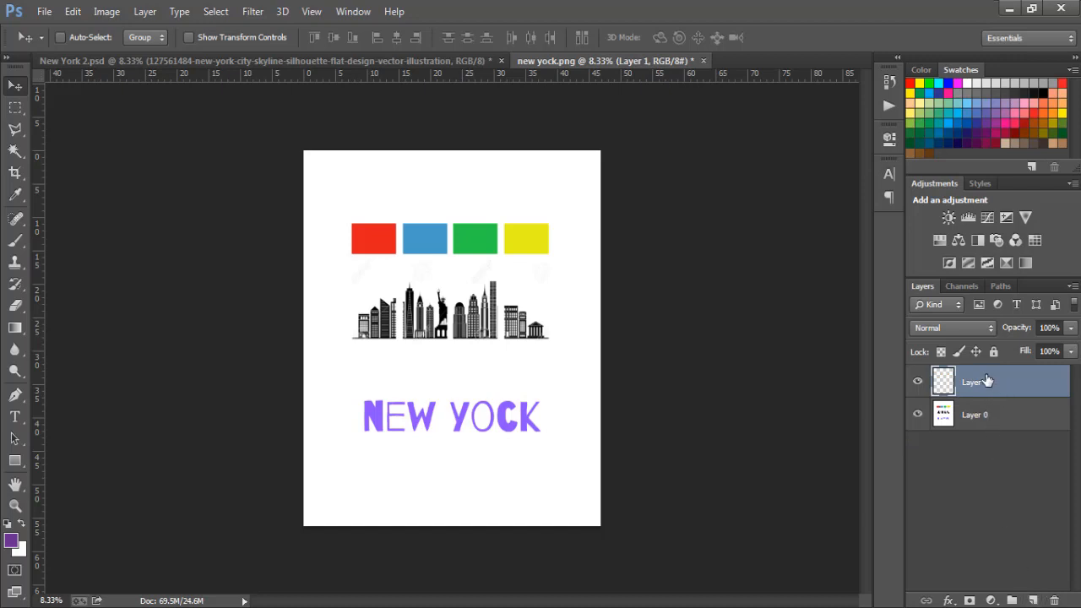
click(988, 413)
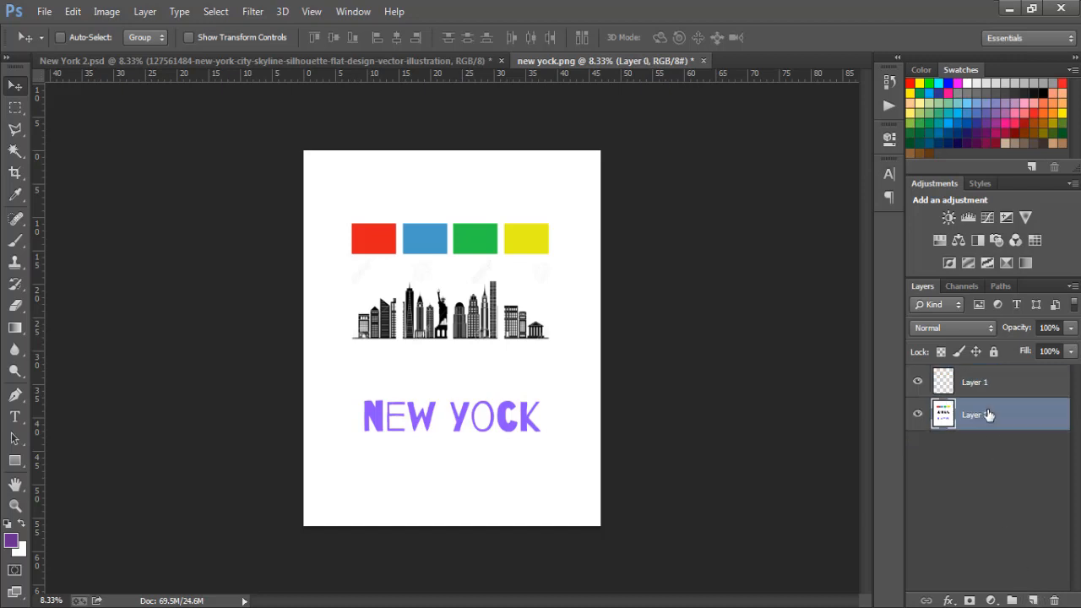
click(15, 152)
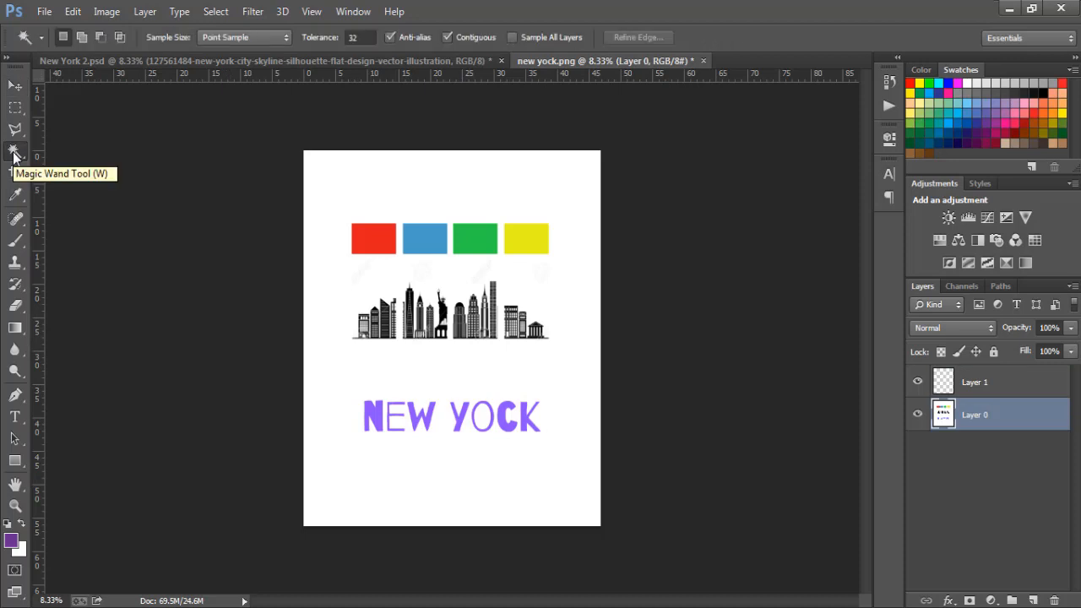
click(319, 178)
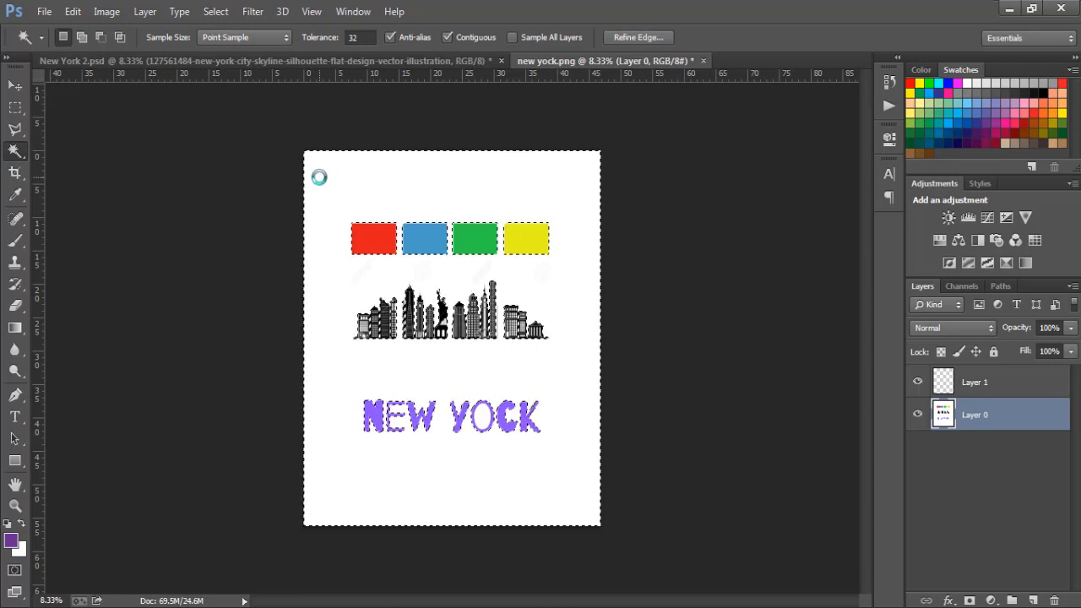
key(Delete)
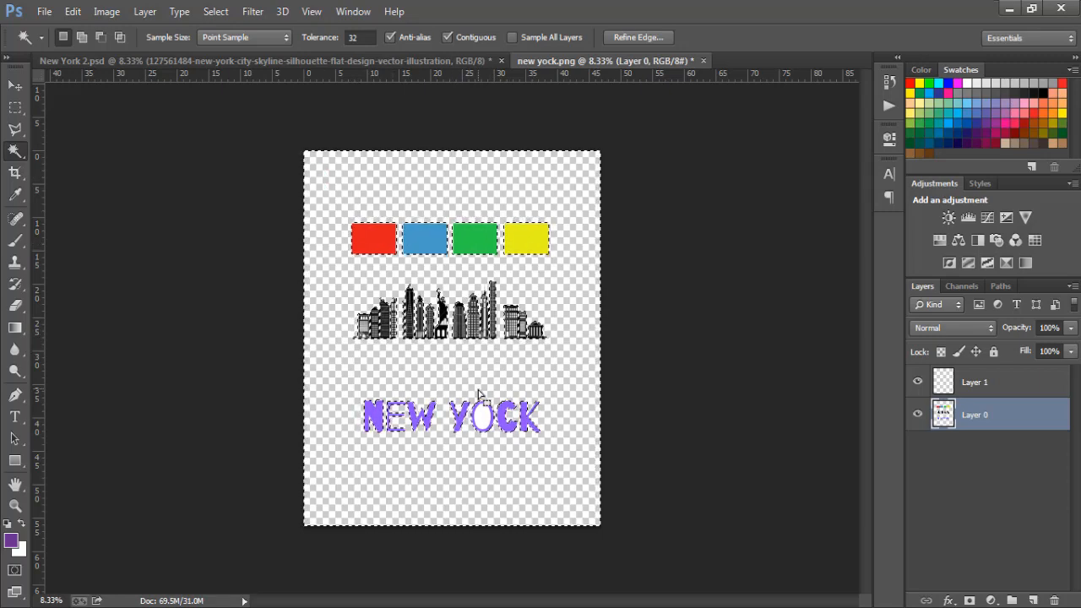
key(ctrl+d)
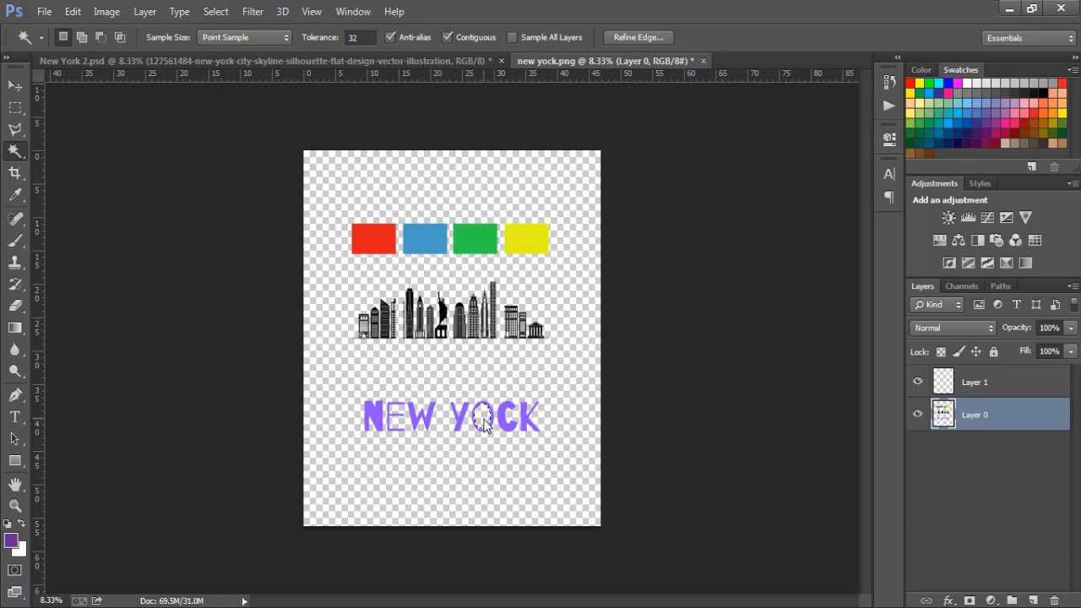
- Show the PNG format among the Save As file types for the "new yock" design, and close the dialog without saving
click(45, 12)
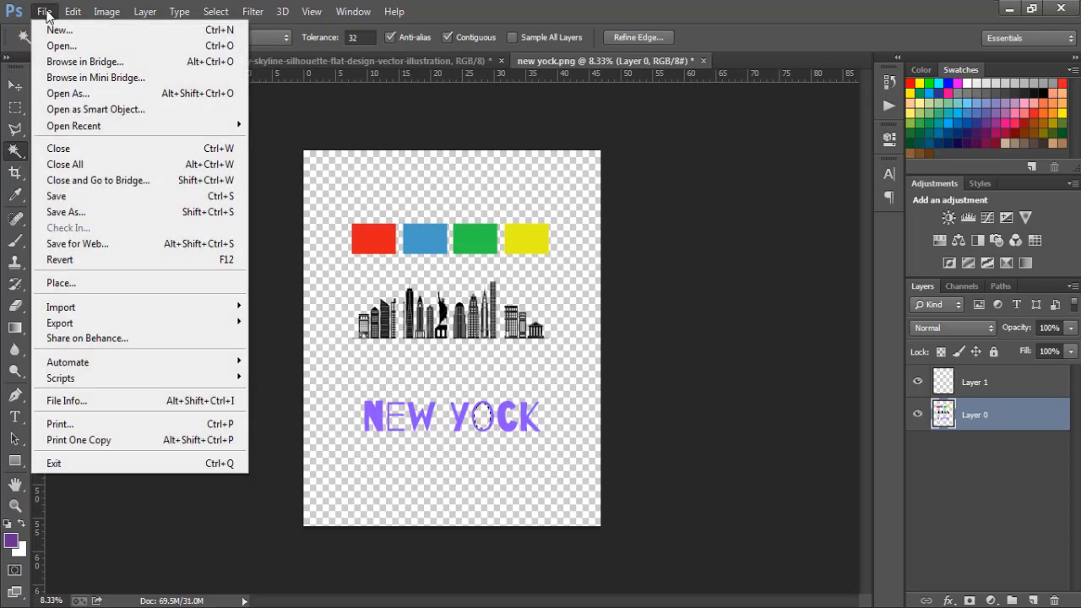
click(75, 214)
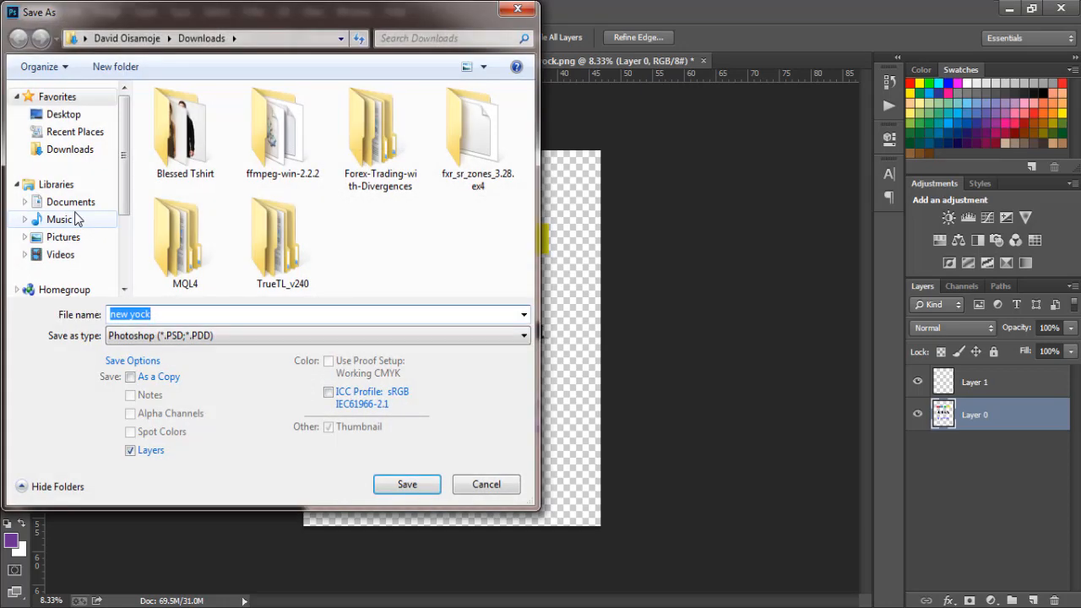
click(176, 337)
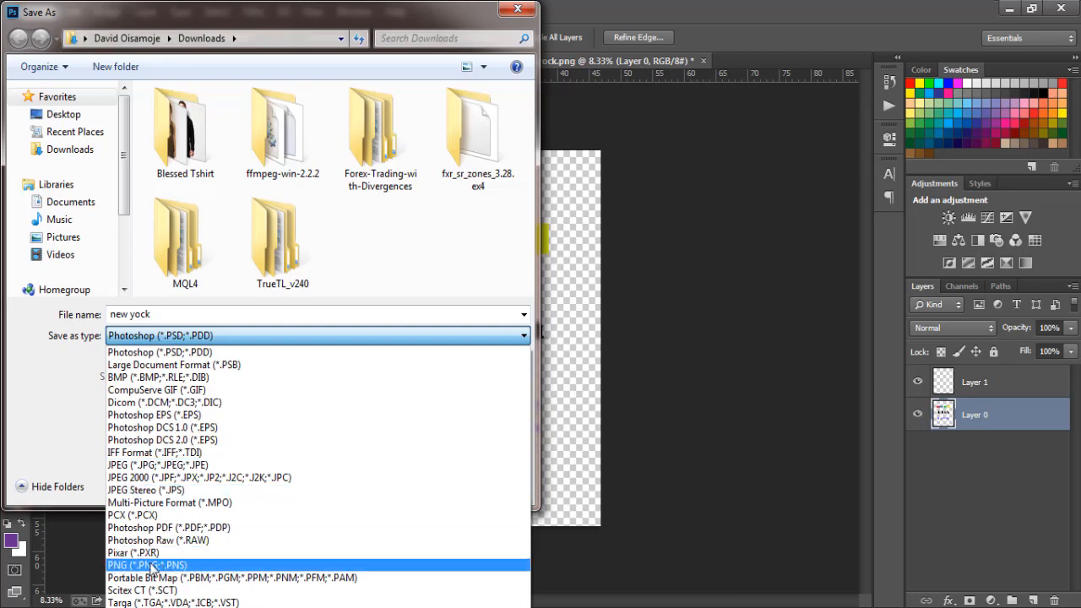
click(64, 428)
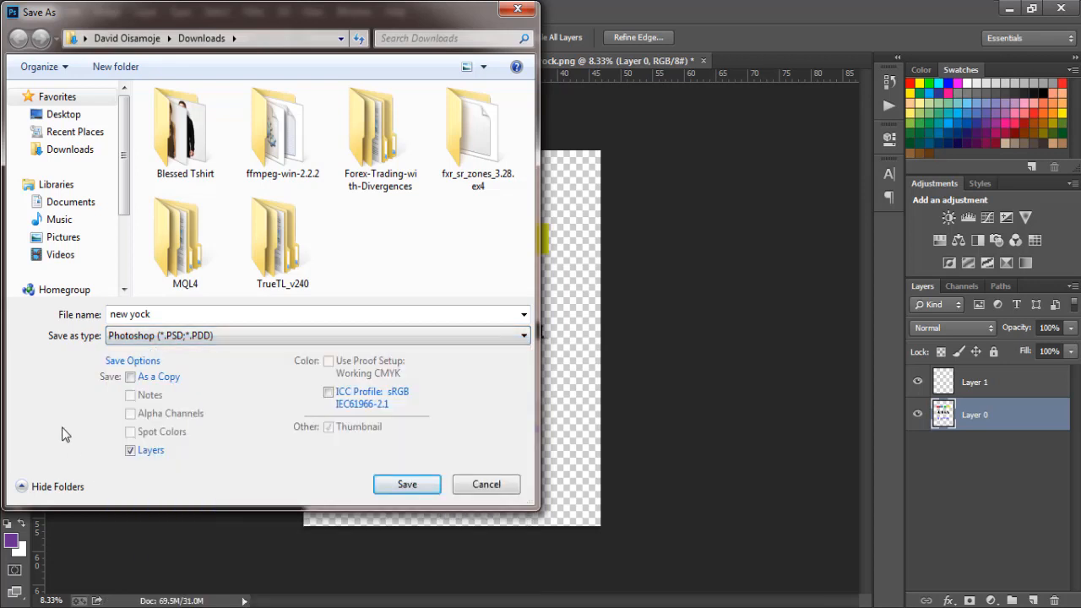
click(515, 10)
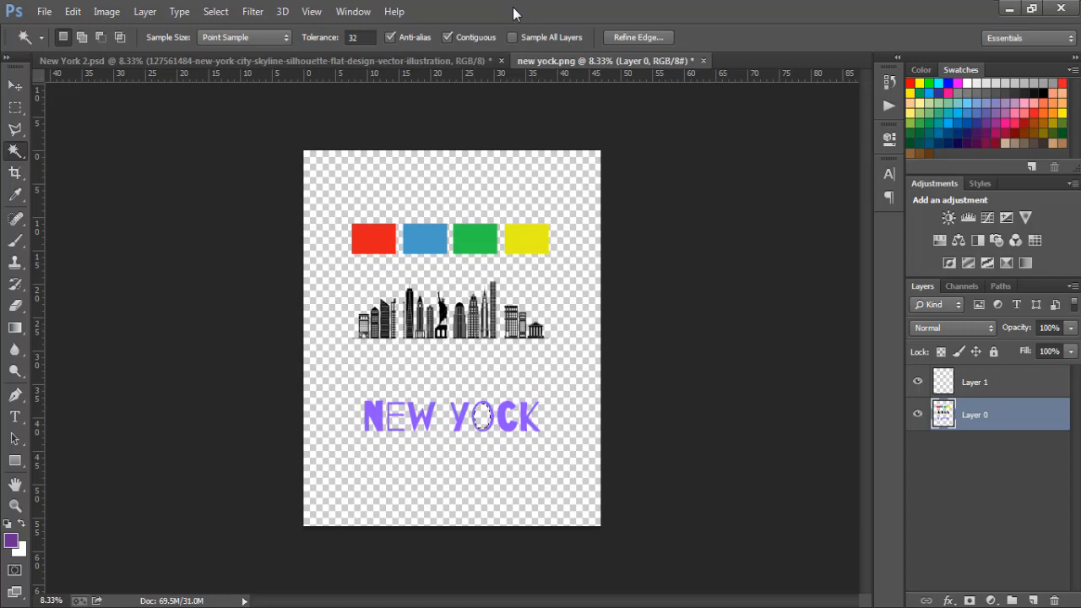
click(605, 606)
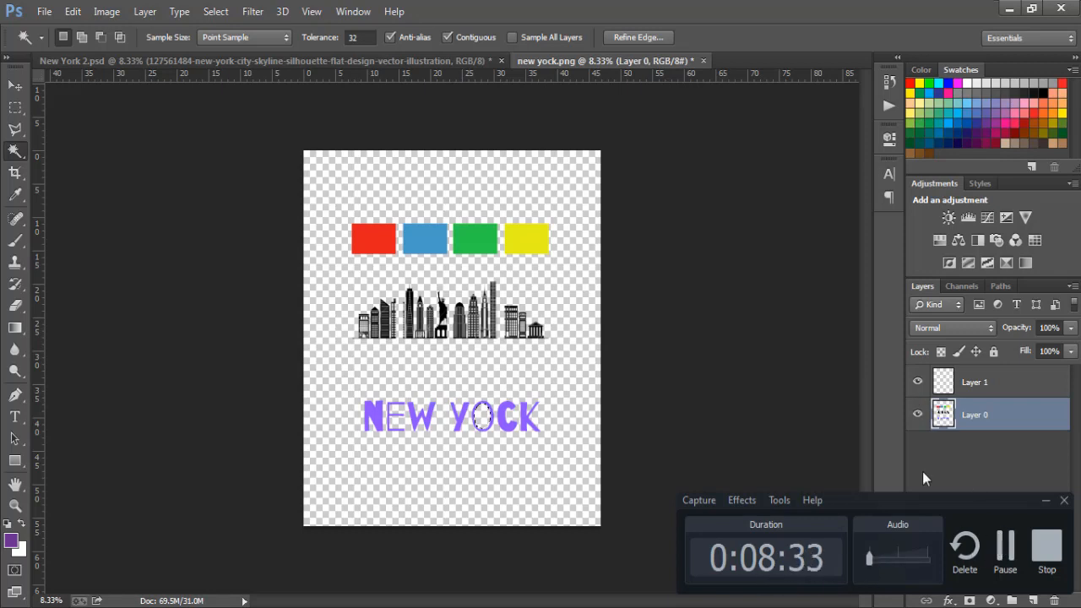
click(1044, 505)
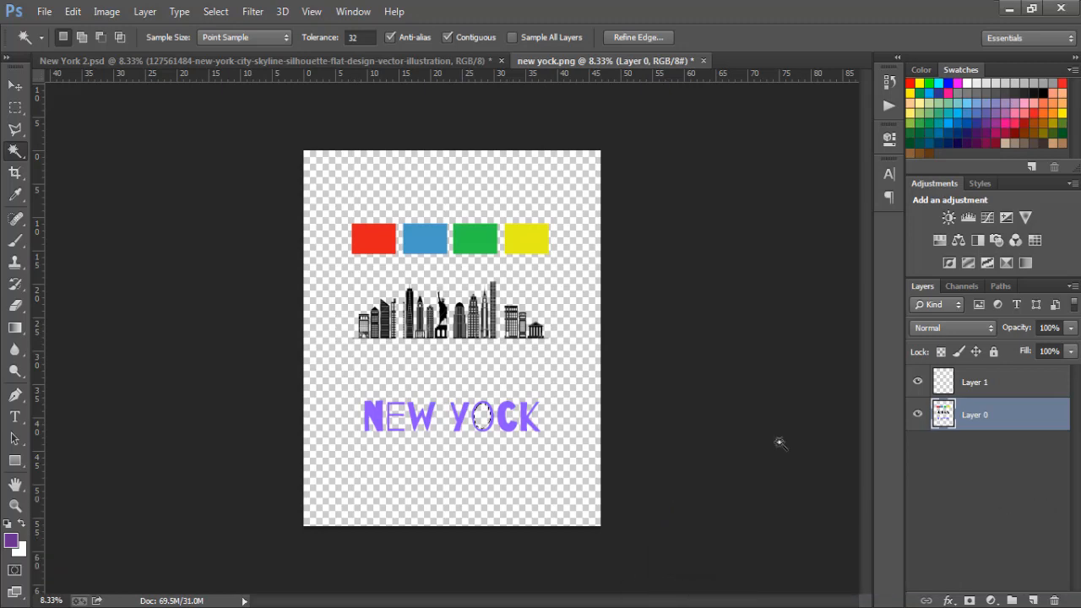
- Open the "New tshirt mockup on hunger" file from the MOckUps folder in the Pictures library
click(100, 592)
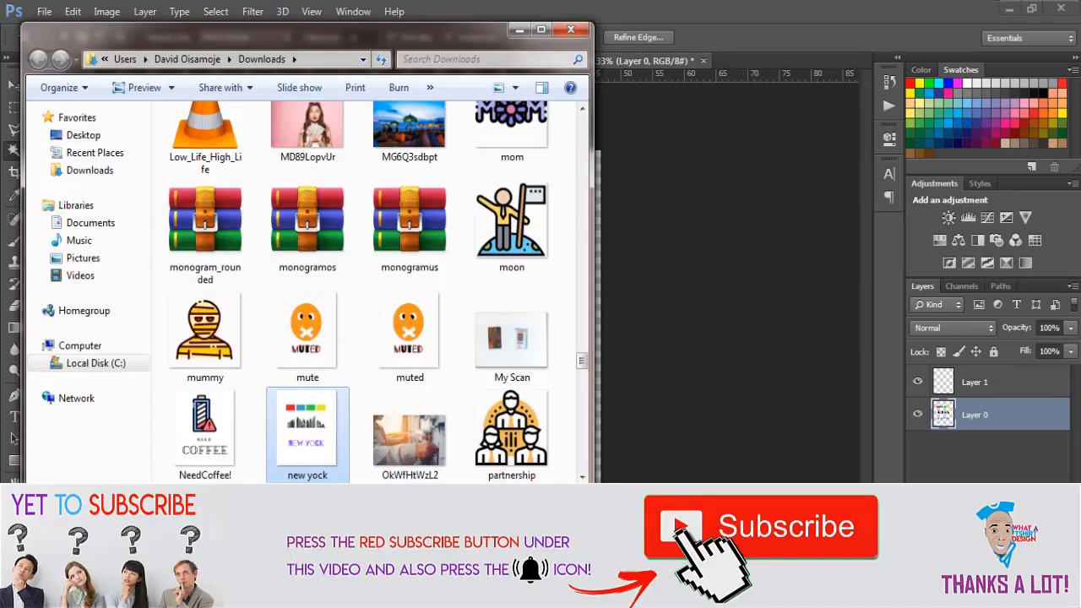
click(94, 262)
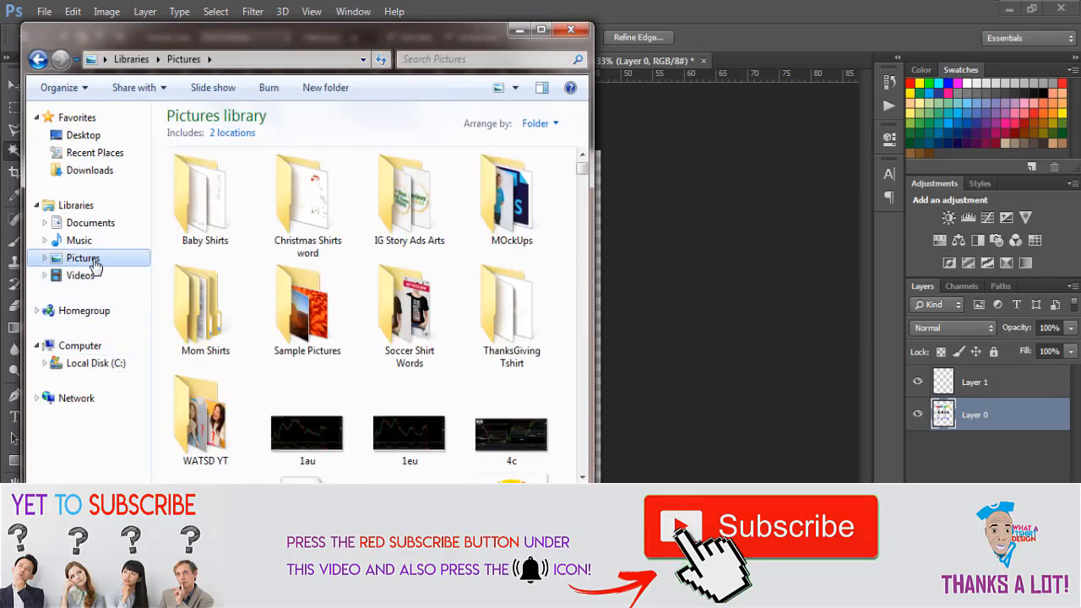
double_click(519, 218)
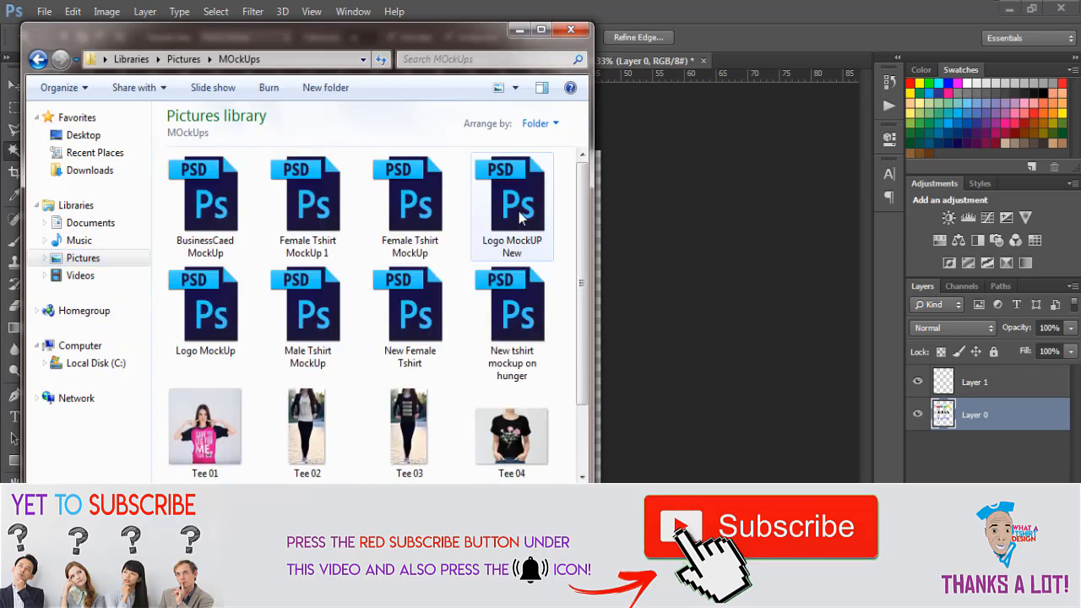
double_click(510, 325)
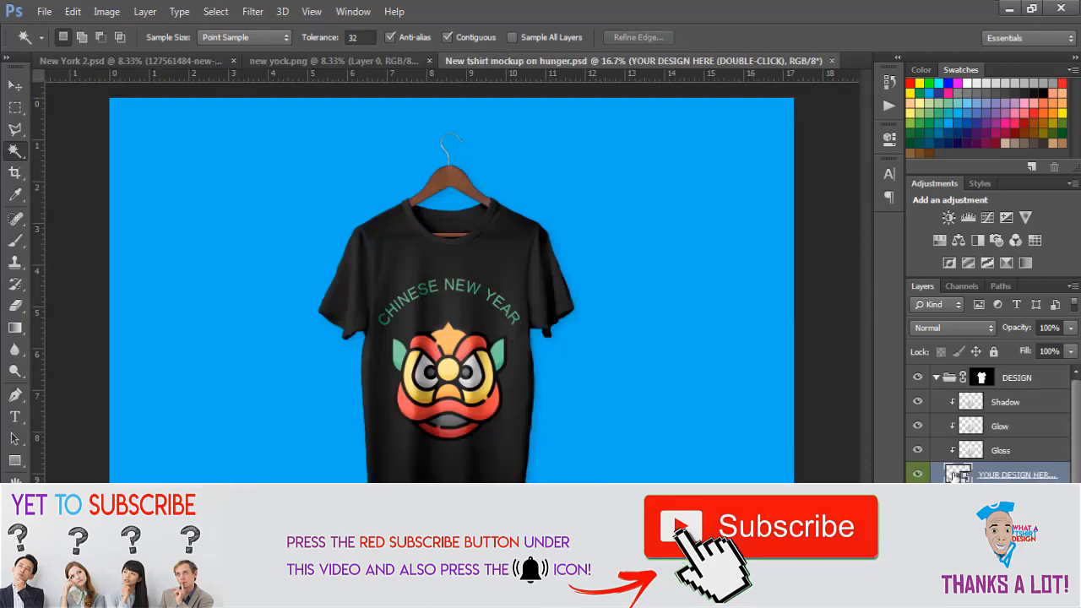
- Open the mockup's YOUR DESIGN HERE smart object and delete its Chinese New Year artwork layer
double_click(954, 475)
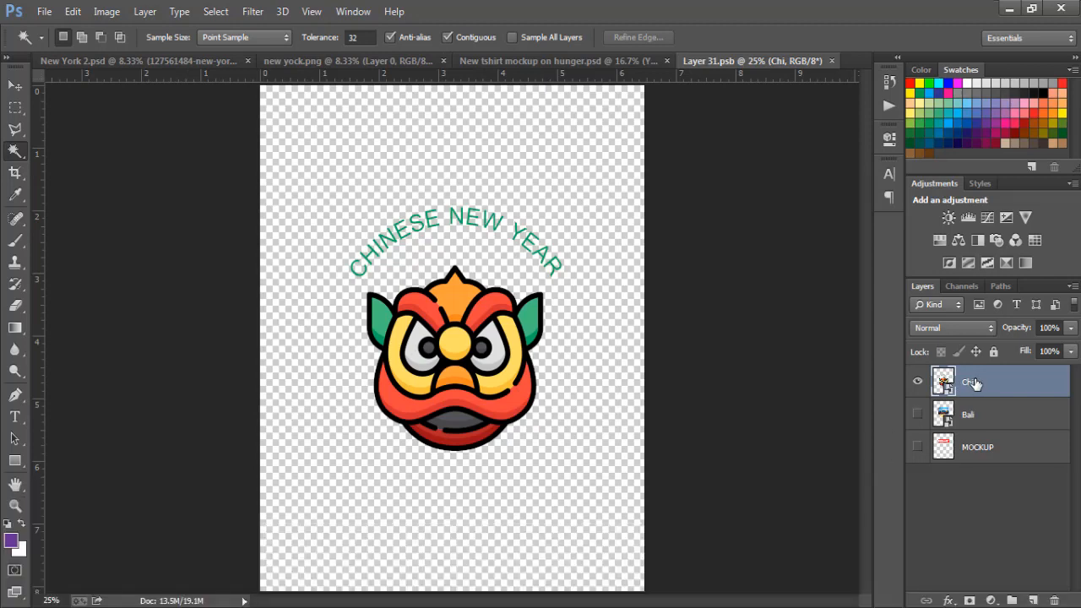
key(Delete)
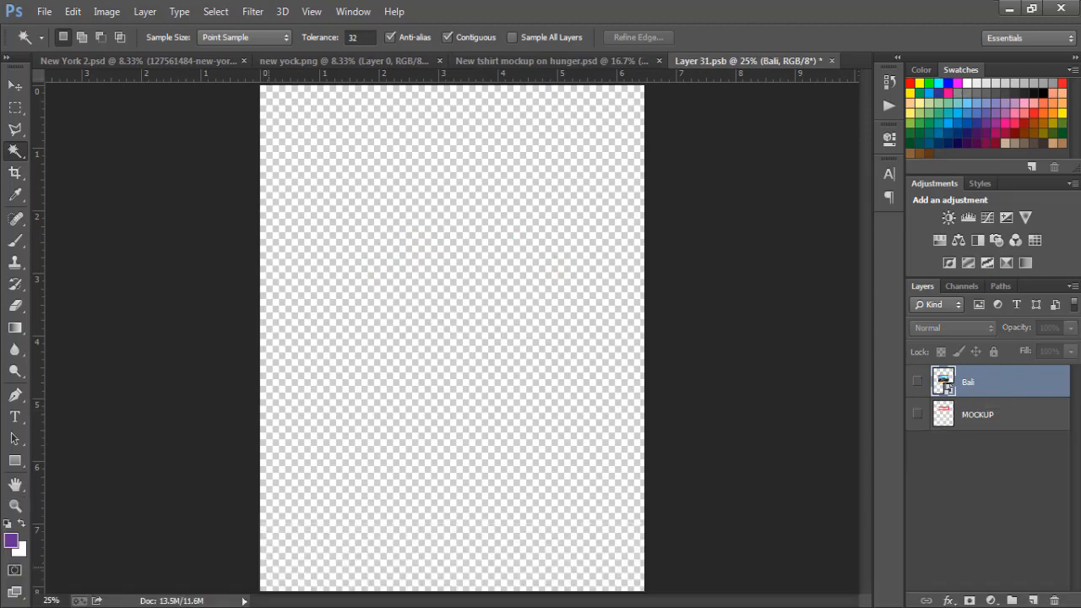
- Place the "New York 2" image with the purple lettering from the Pictures library into the smart object, scaled to about 32%
key(alt+Tab)
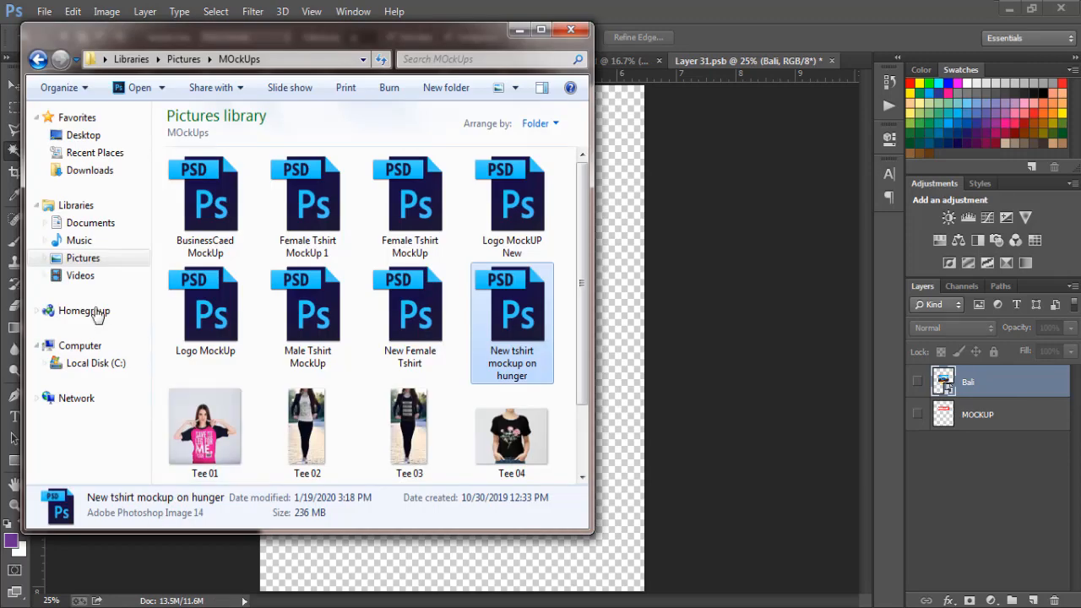
click(88, 260)
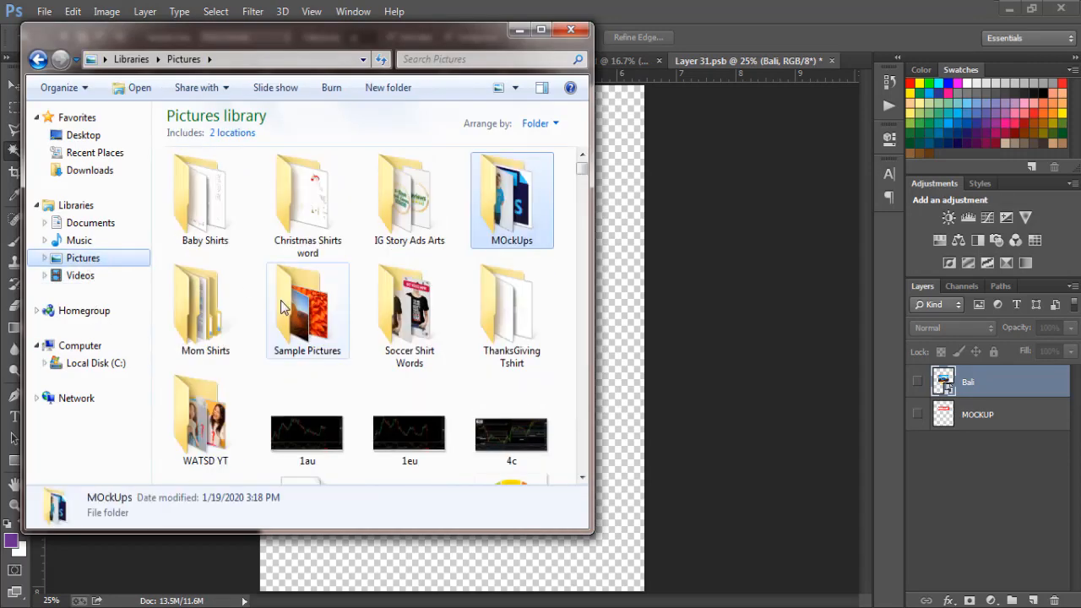
click(283, 308)
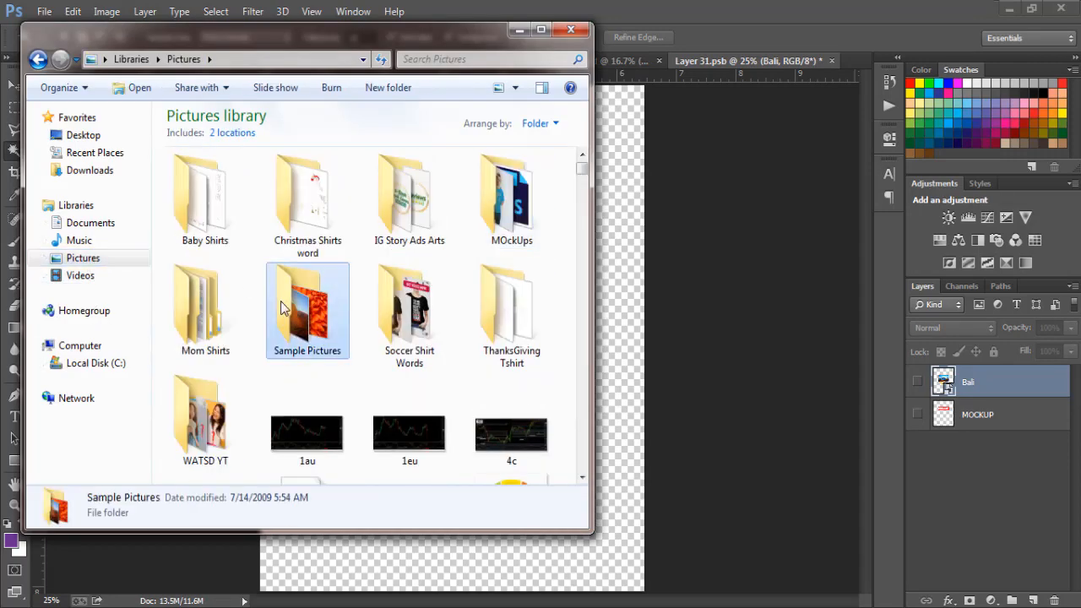
key(n)
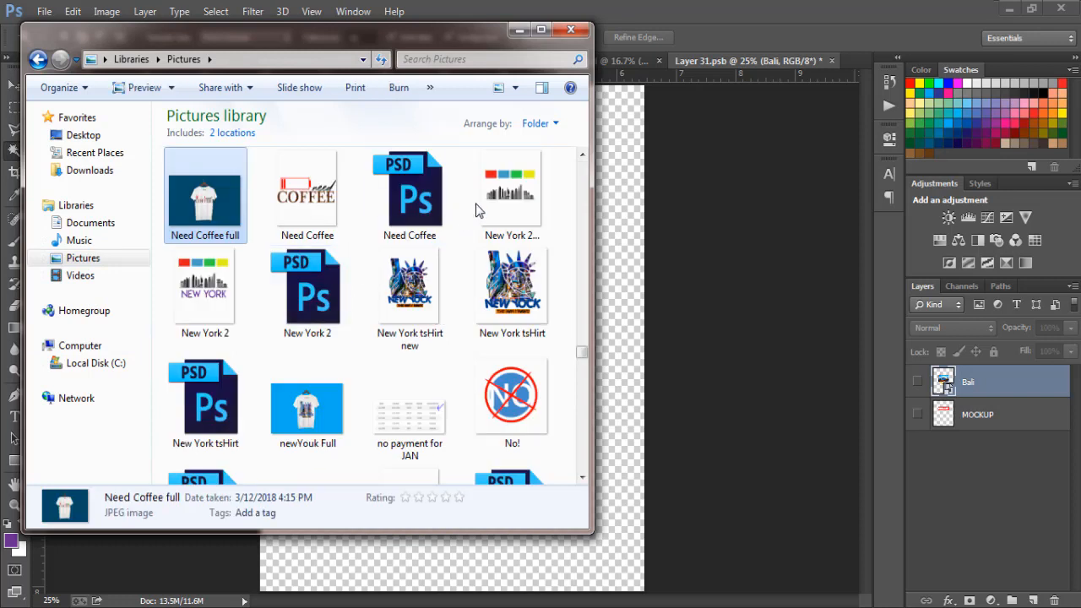
drag(509, 196, 524, 321)
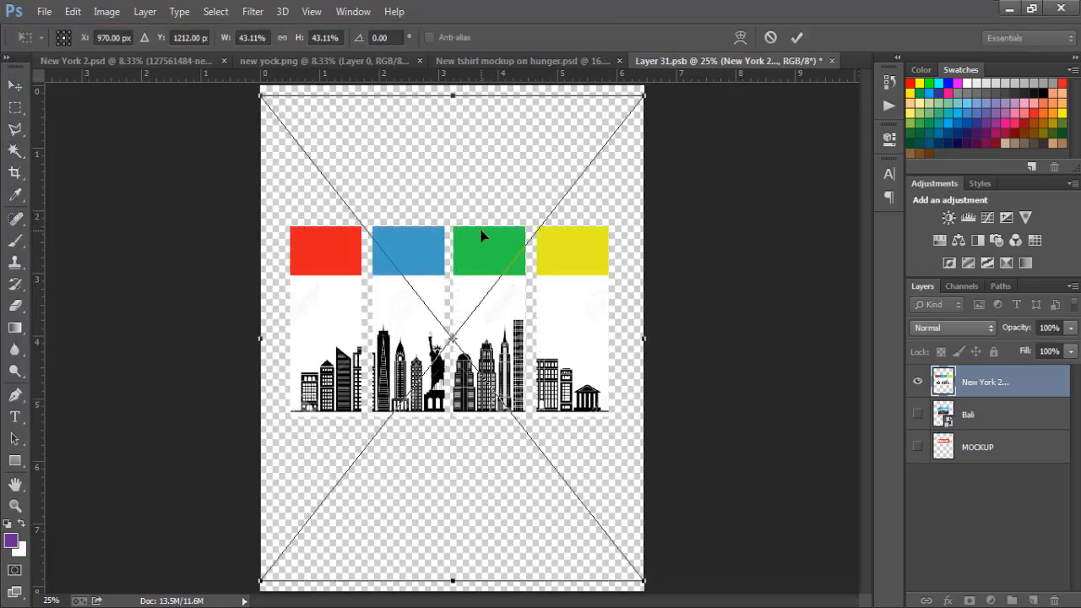
key(Escape)
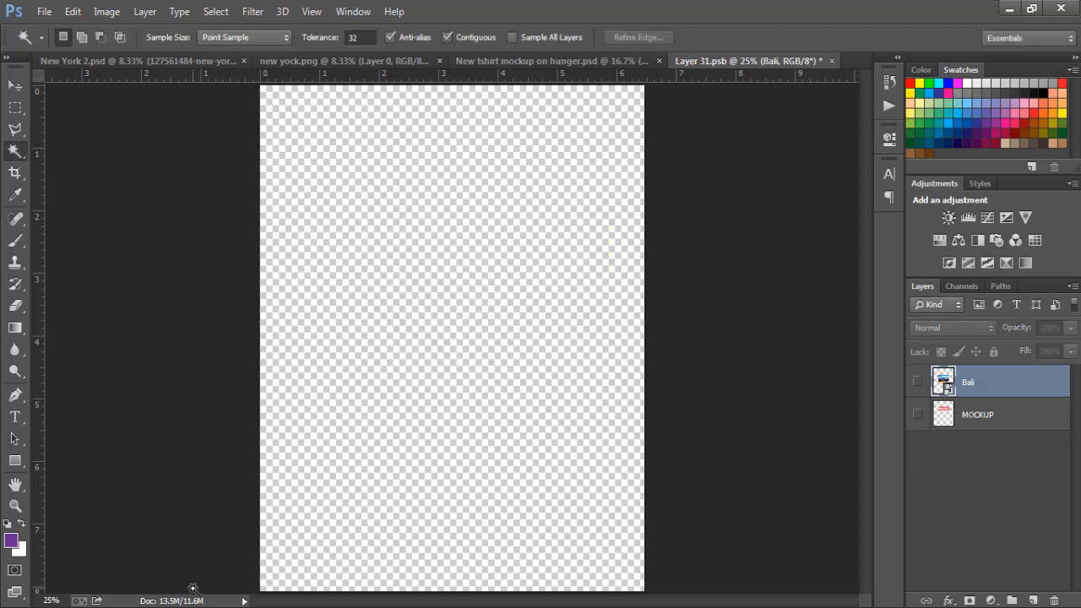
key(alt+Tab)
drag(209, 283, 611, 327)
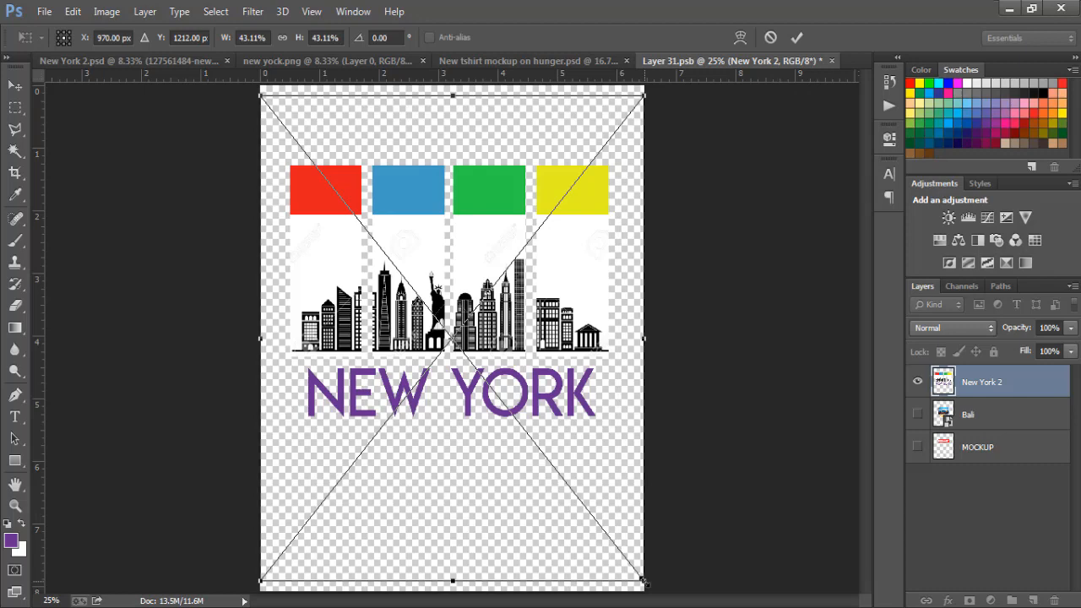
drag(644, 582, 600, 509)
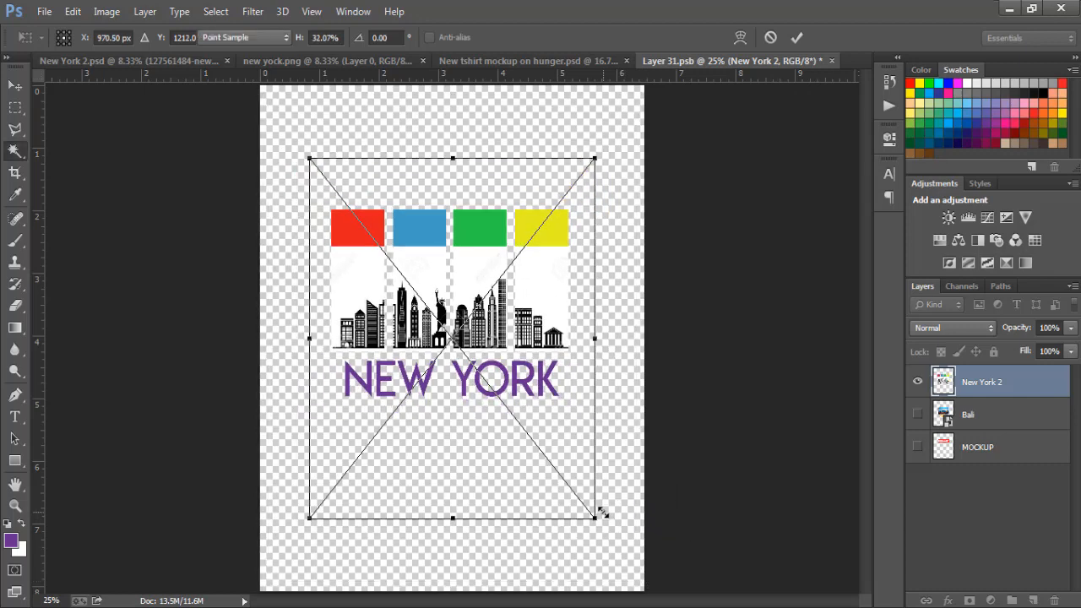
key(Return)
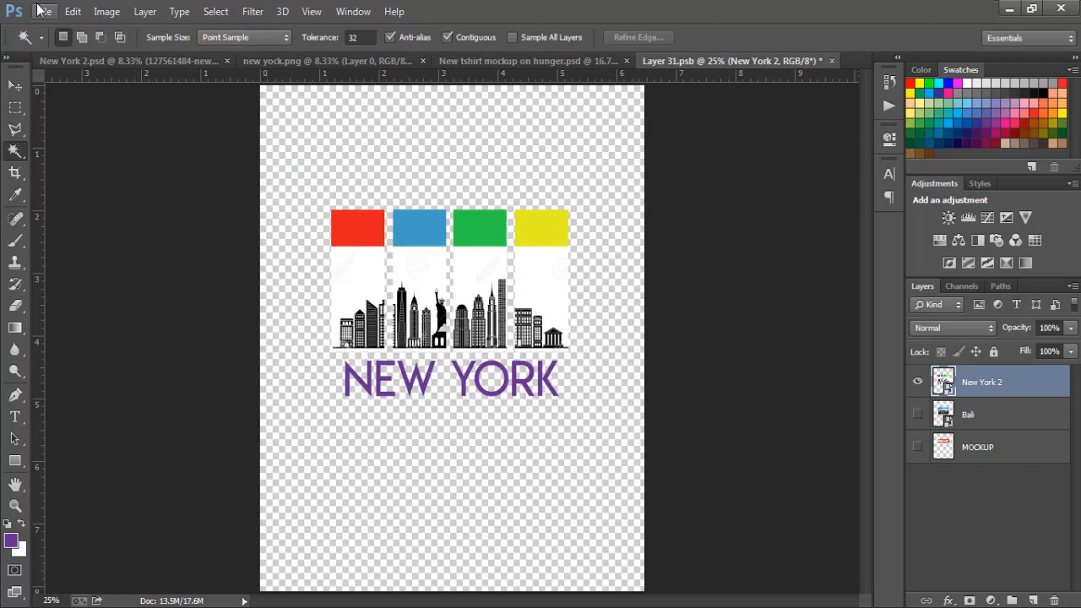
- Save the smart object with the New York artwork and view the design on the T-shirt mockup
click(44, 11)
click(76, 197)
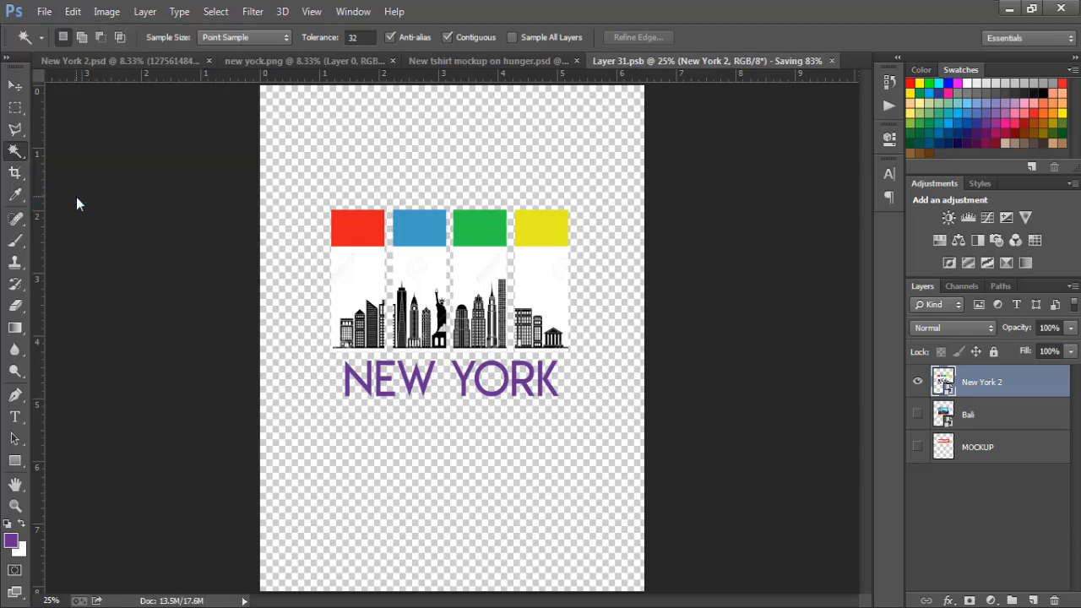
click(453, 62)
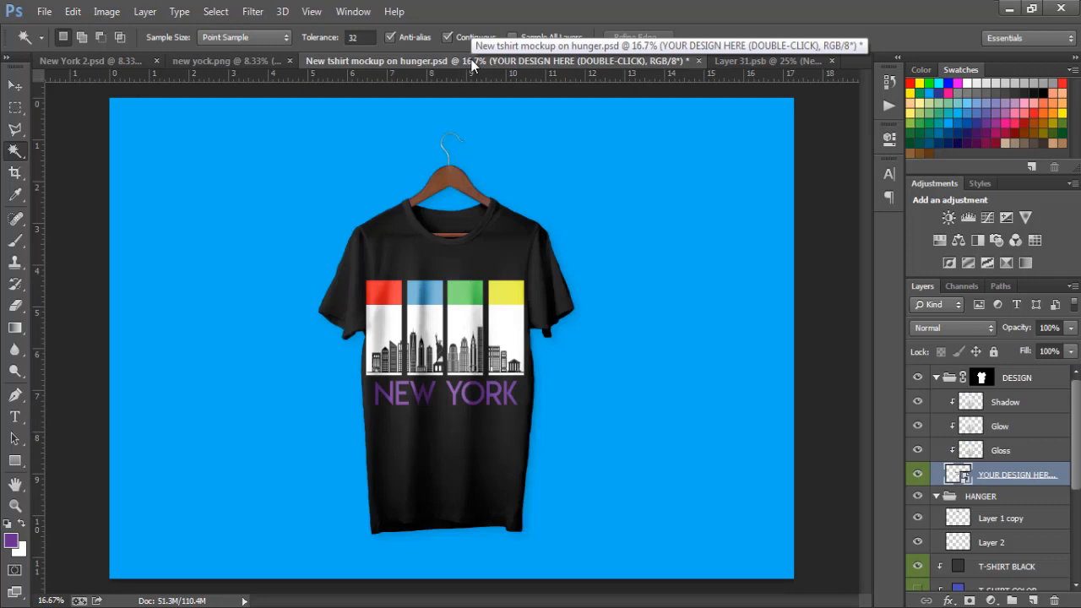
- Scale the New York 2 layer in the smart object down to about 28%
click(733, 62)
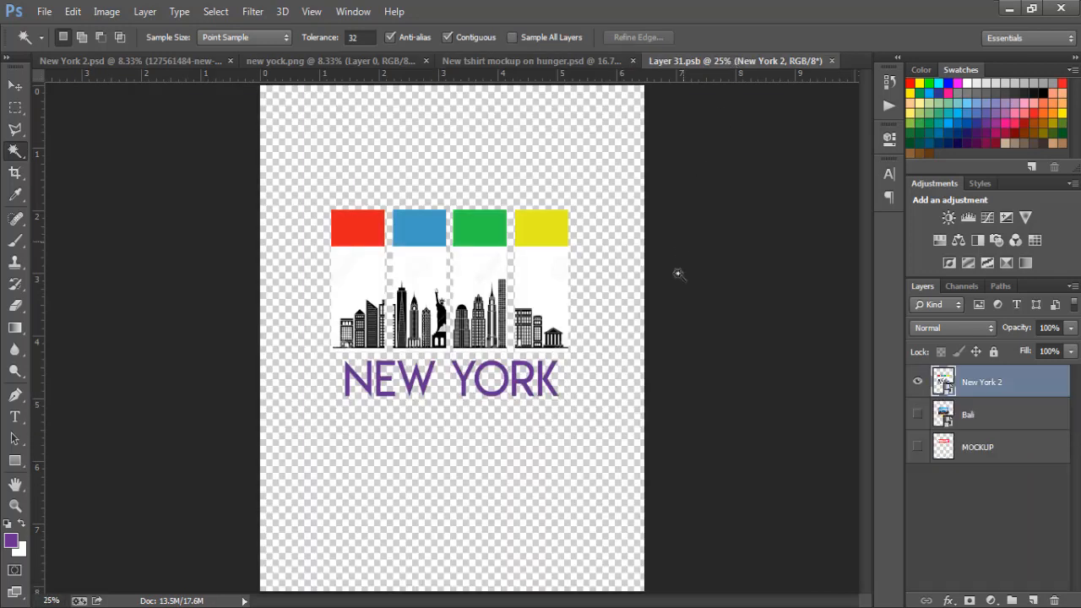
key(ctrl+t)
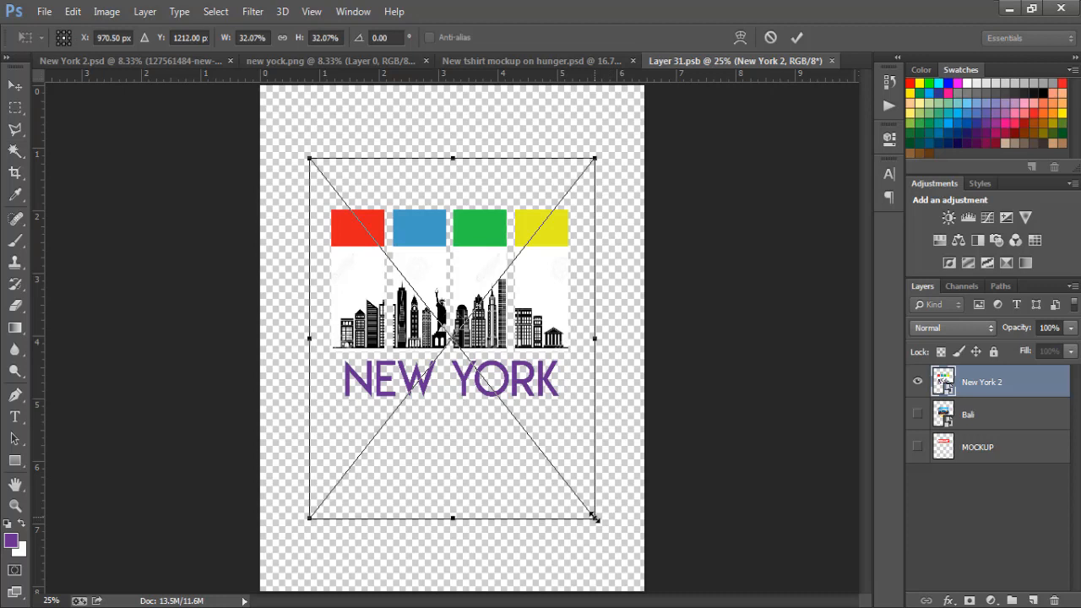
drag(594, 517, 578, 496)
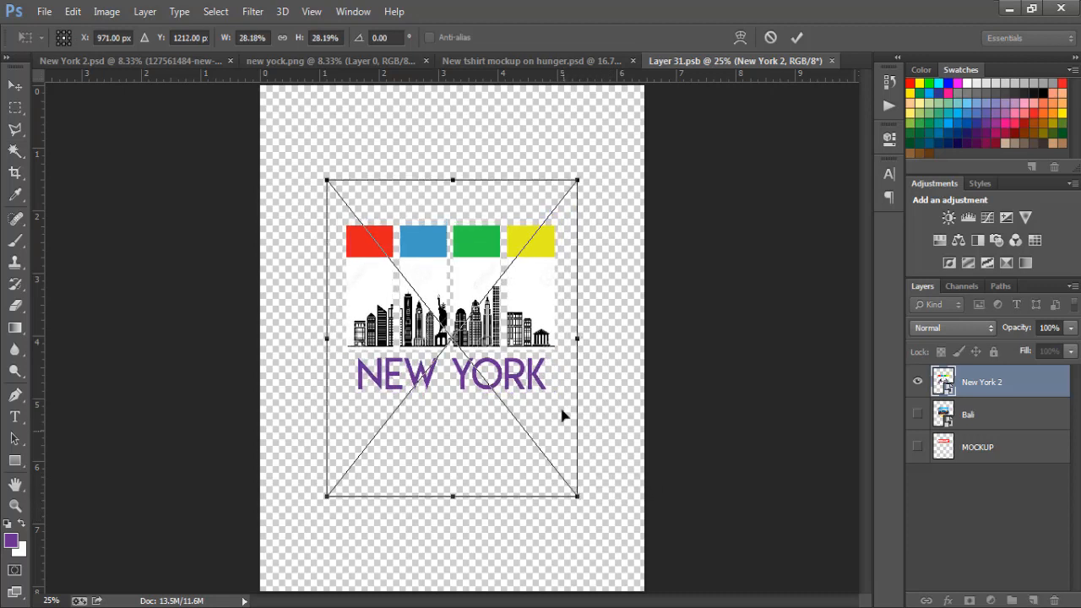
key(w)
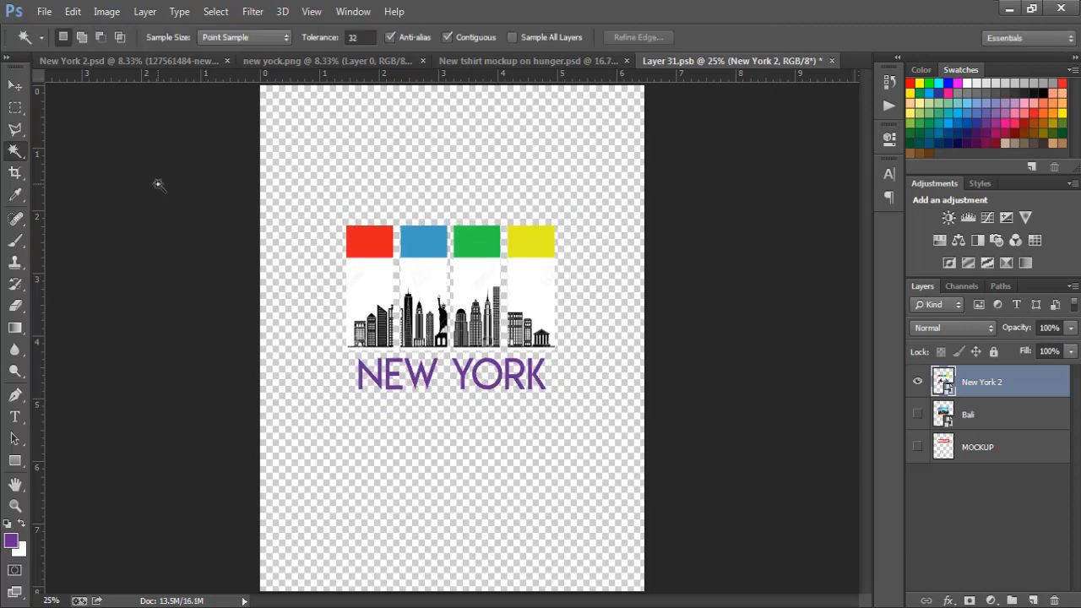
- Save the resized artwork in the smart object and check it on the T-shirt mockup
click(44, 11)
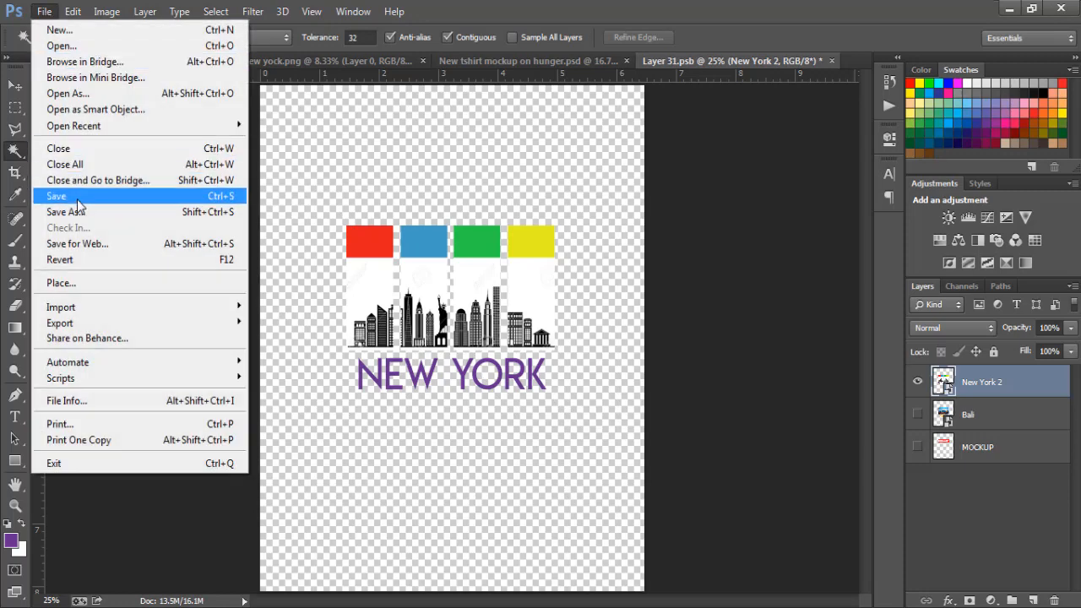
click(77, 203)
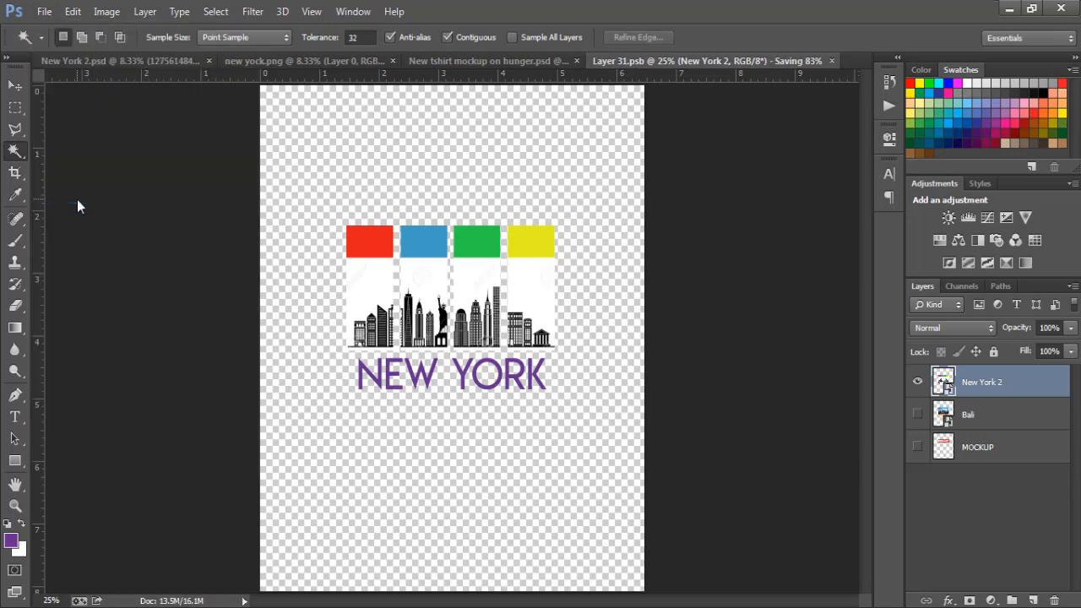
click(494, 60)
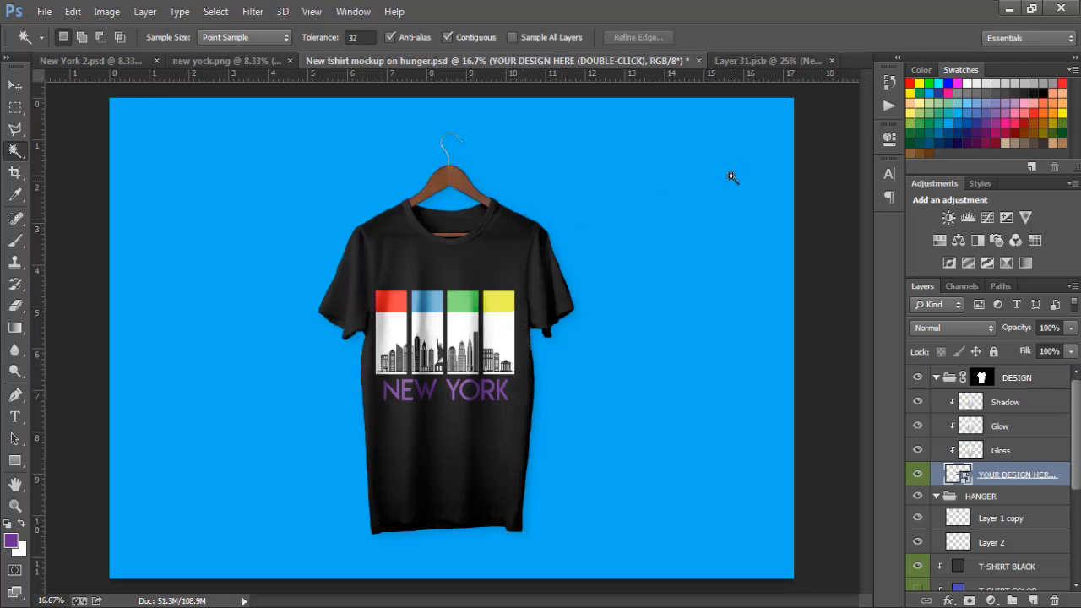
- Clear the selection in the smart object, move the New York 2 artwork slightly to the right, and save it to check on the T-shirt mockup
click(748, 59)
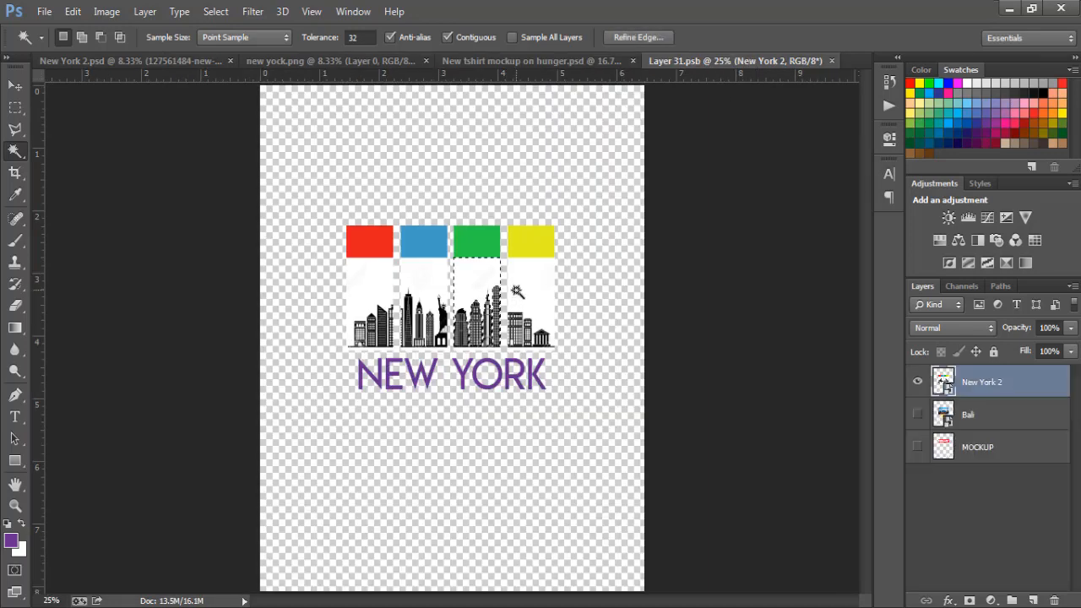
key(ctrl+d)
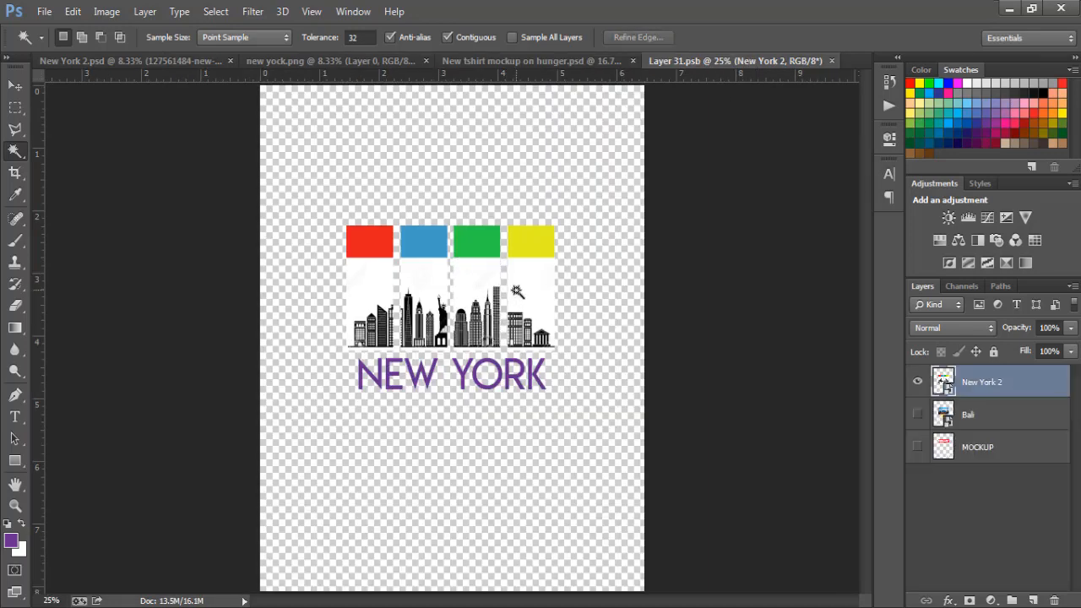
click(17, 86)
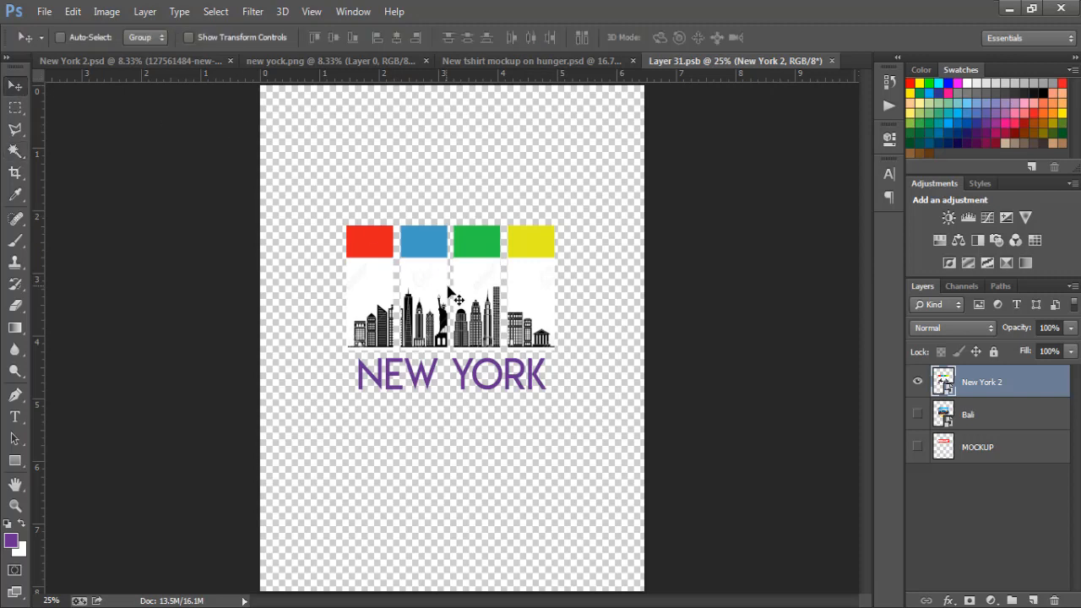
drag(448, 293, 462, 291)
click(44, 11)
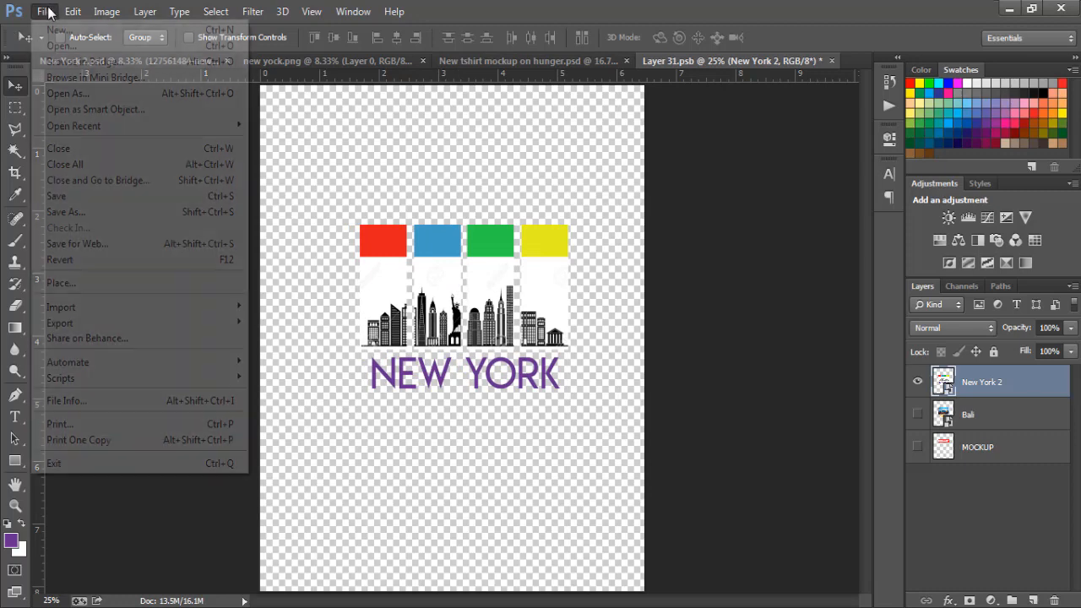
click(71, 196)
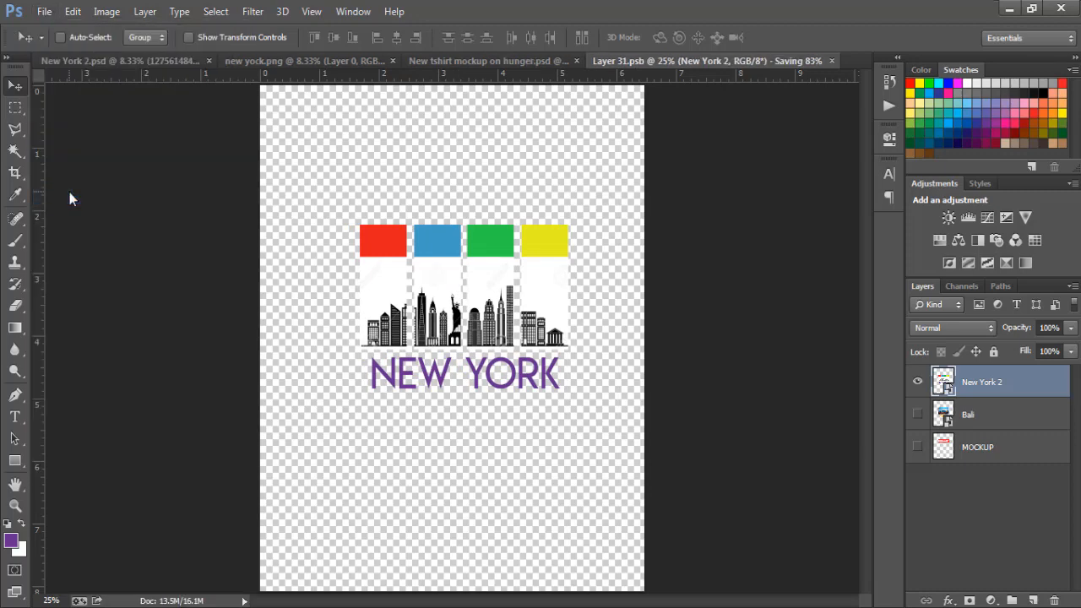
click(492, 63)
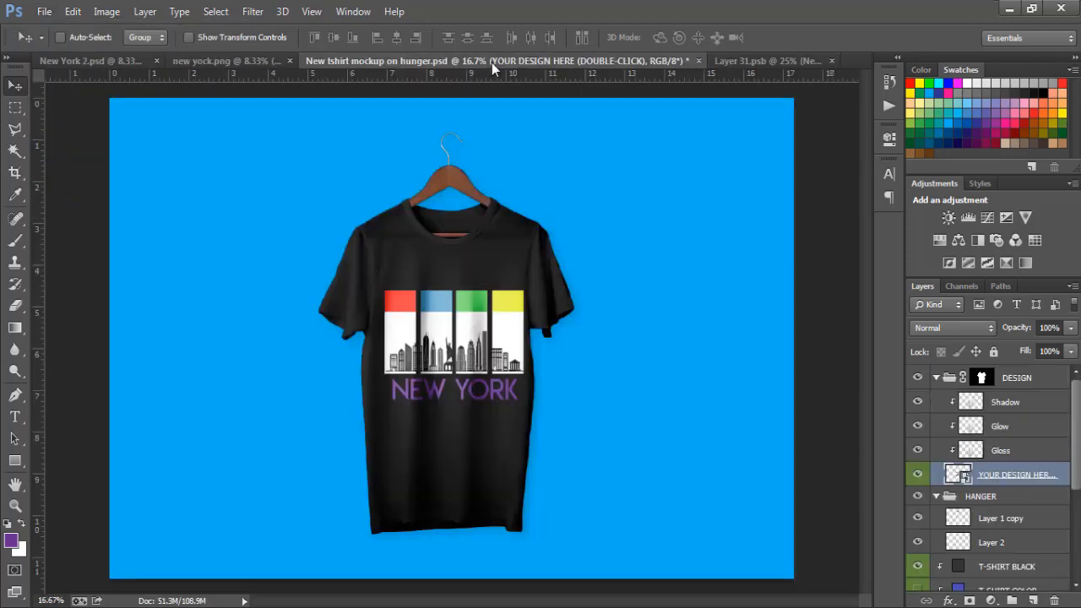
- Shift the New York 2 artwork slightly left and down in the smart object, then save it and view the T-shirt mockup
click(740, 61)
mouse_move(463, 334)
mouse_down()
mouse_move(473, 338)
mouse_move(463, 341)
mouse_up()
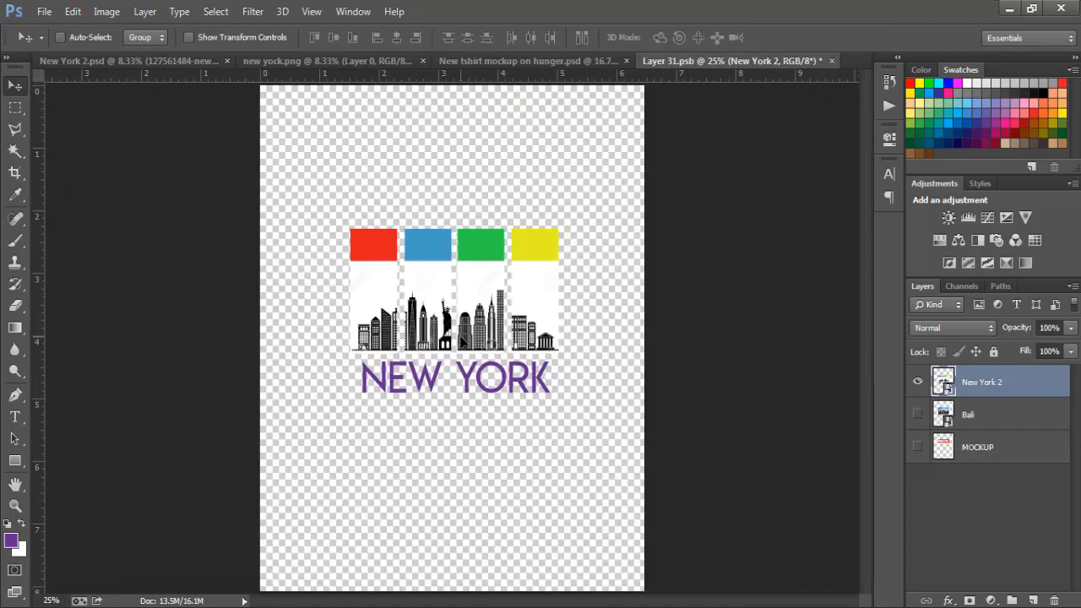
click(44, 13)
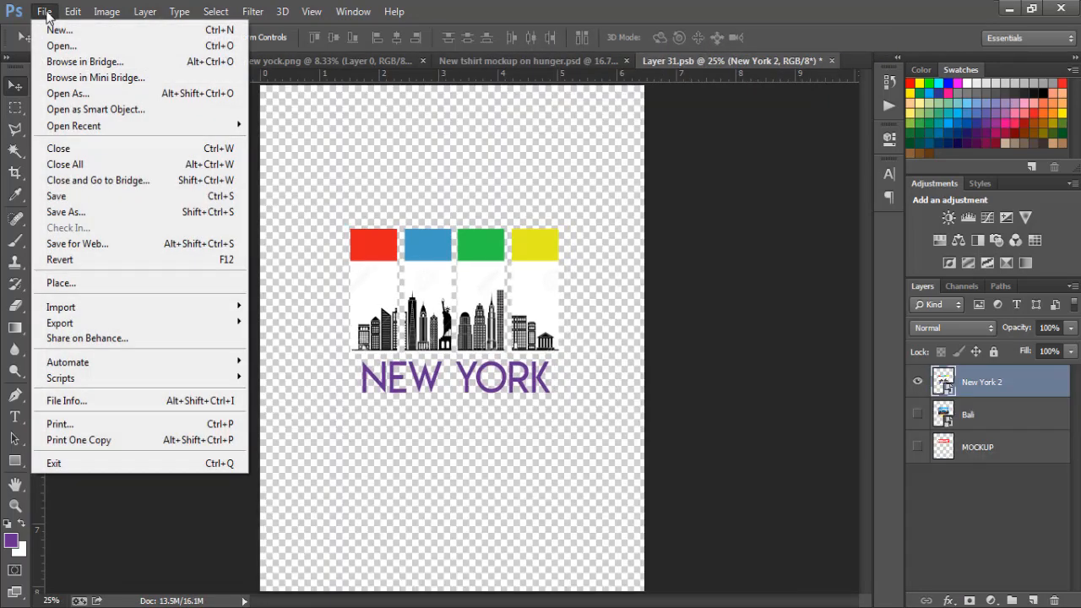
click(70, 195)
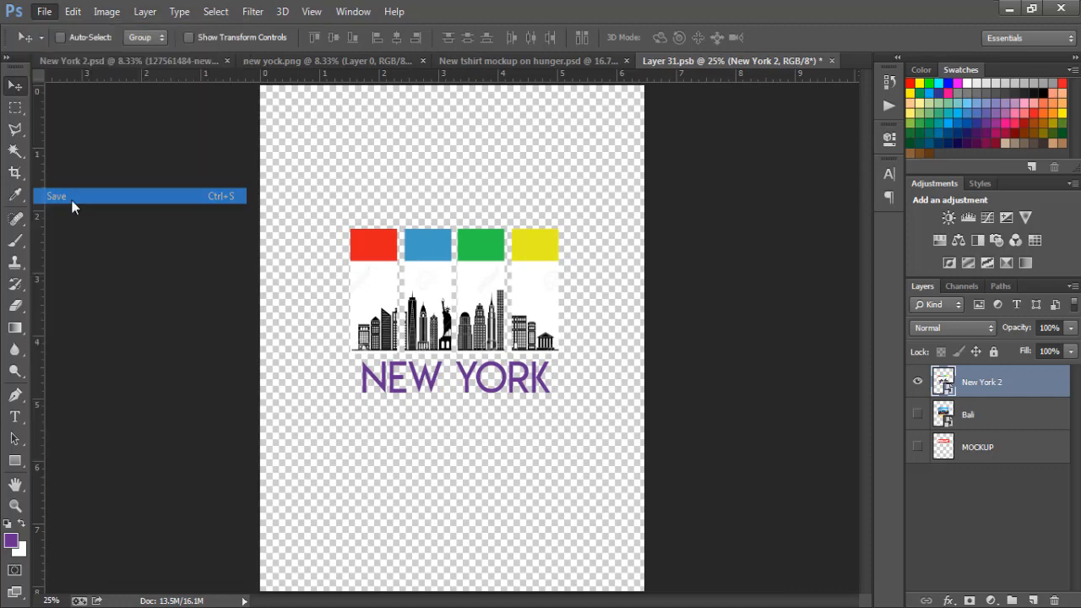
click(473, 57)
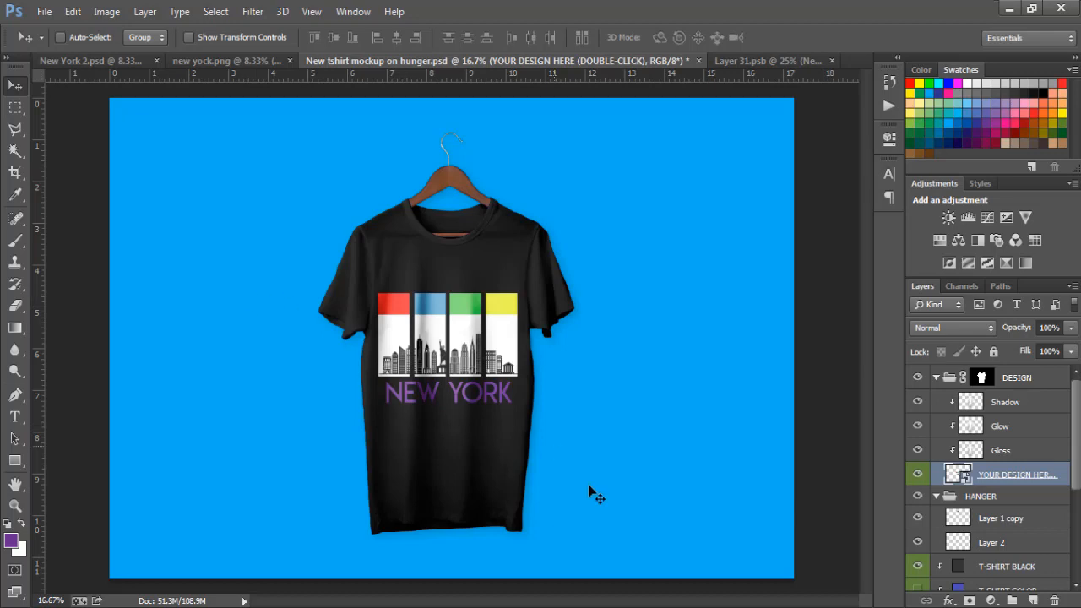
mouse_move(611, 606)
click(719, 607)
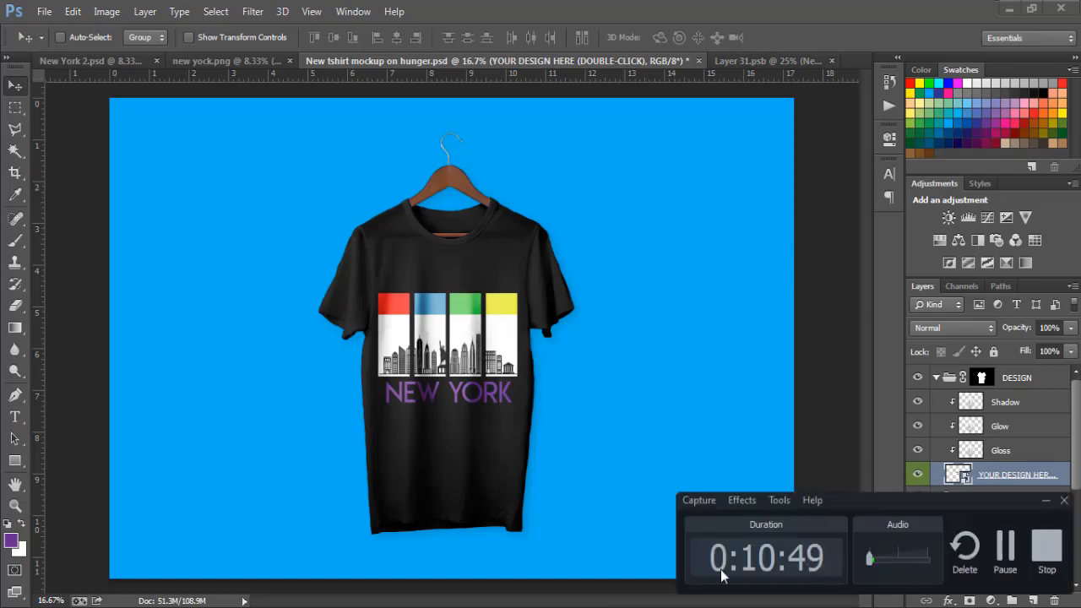
click(1047, 546)
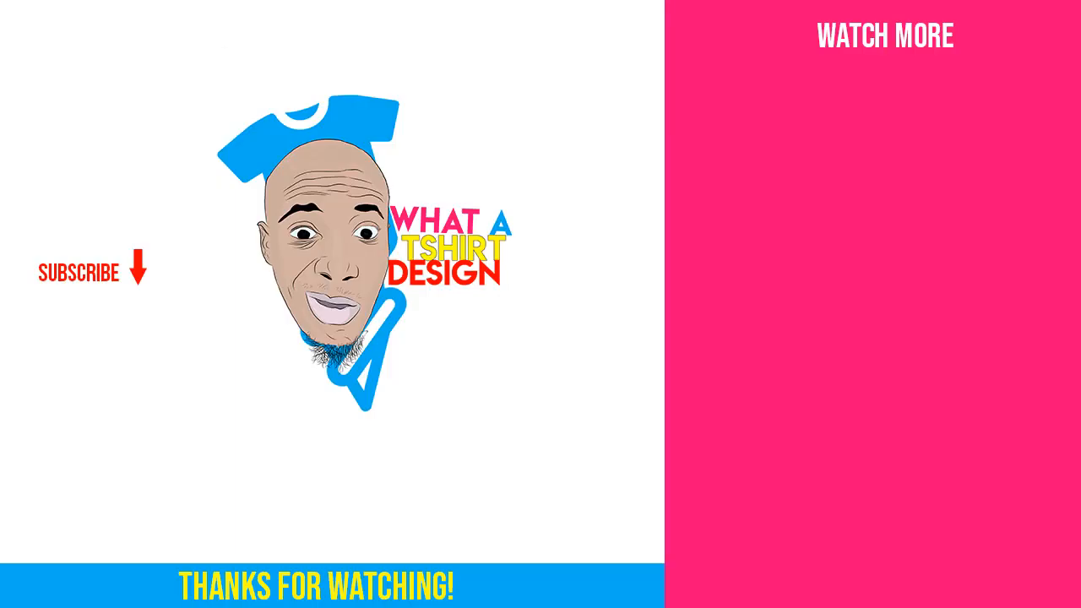